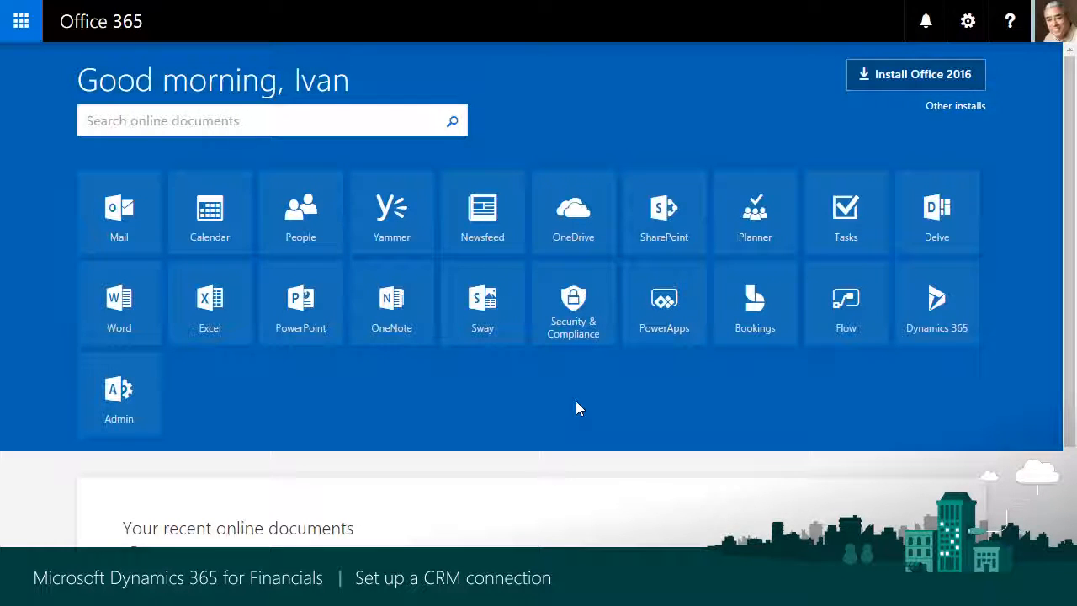
# In the Office 365 admin center, start a new user with display name Integration User and user name synch
pyautogui.click(126, 401)
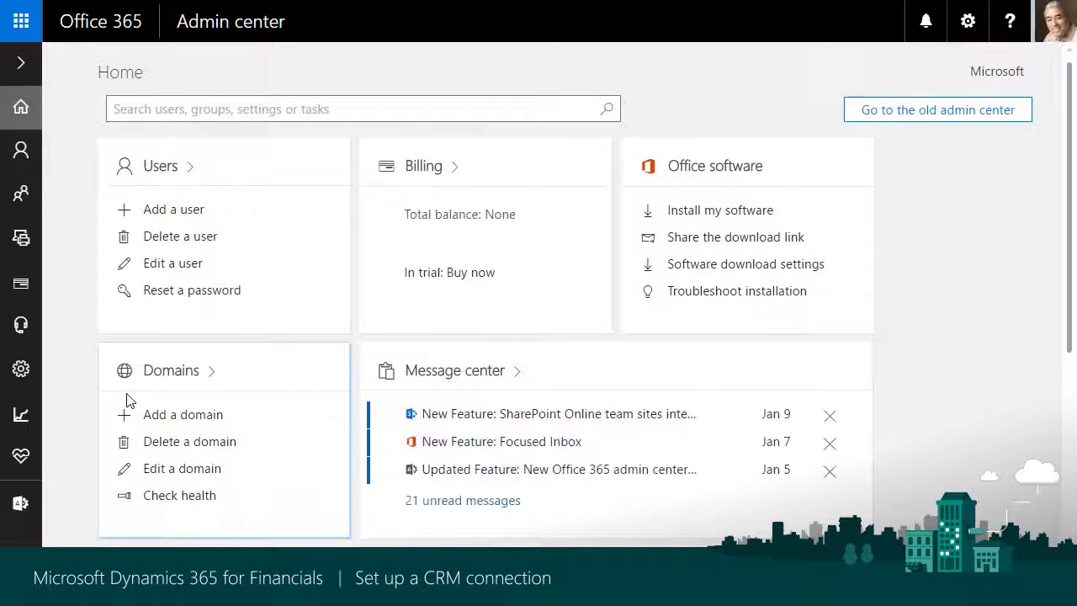
pyautogui.click(171, 210)
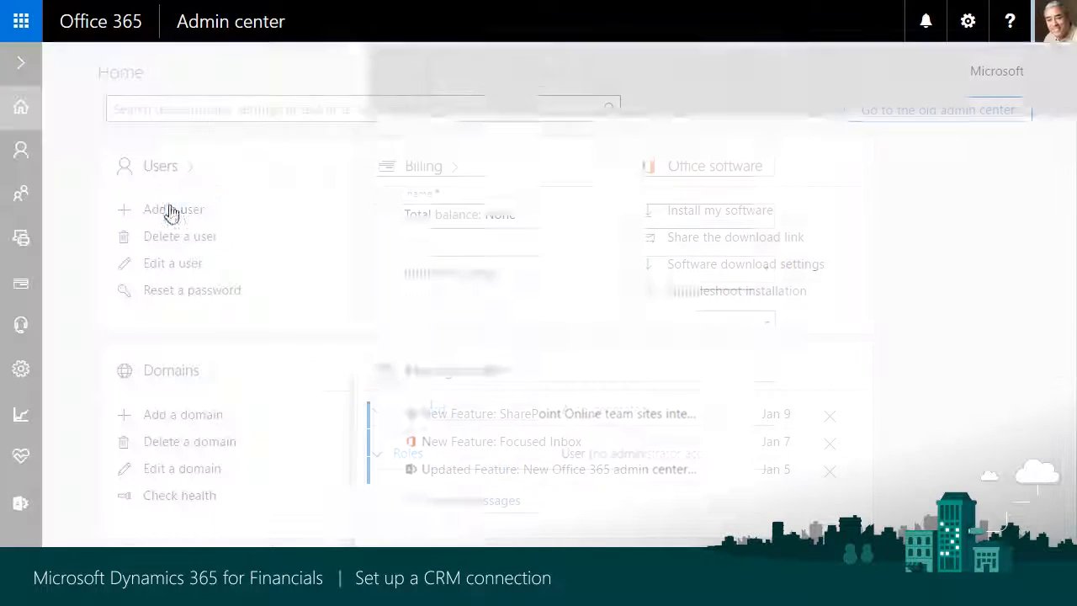
pyautogui.click(408, 217)
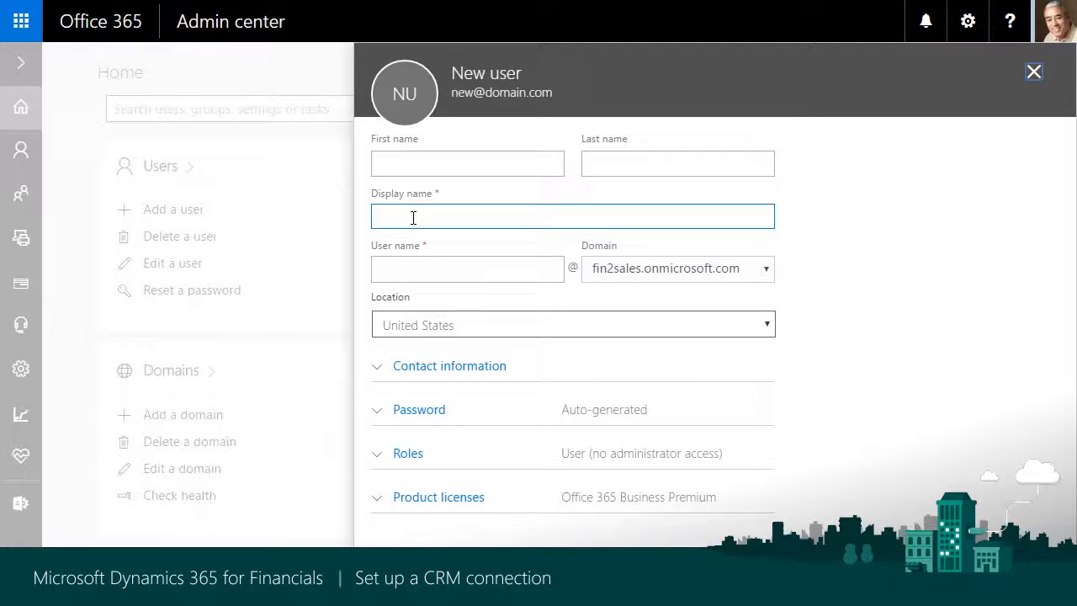
pyautogui.write('Integration User')
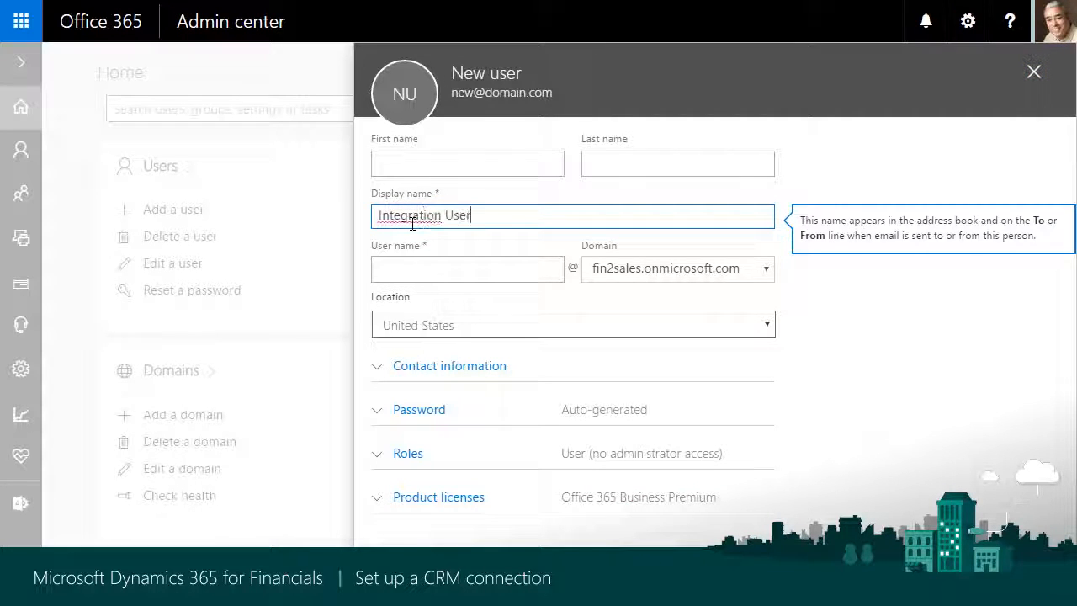
pyautogui.press('Tab')
pyautogui.write('synch')
pyautogui.click(412, 224)
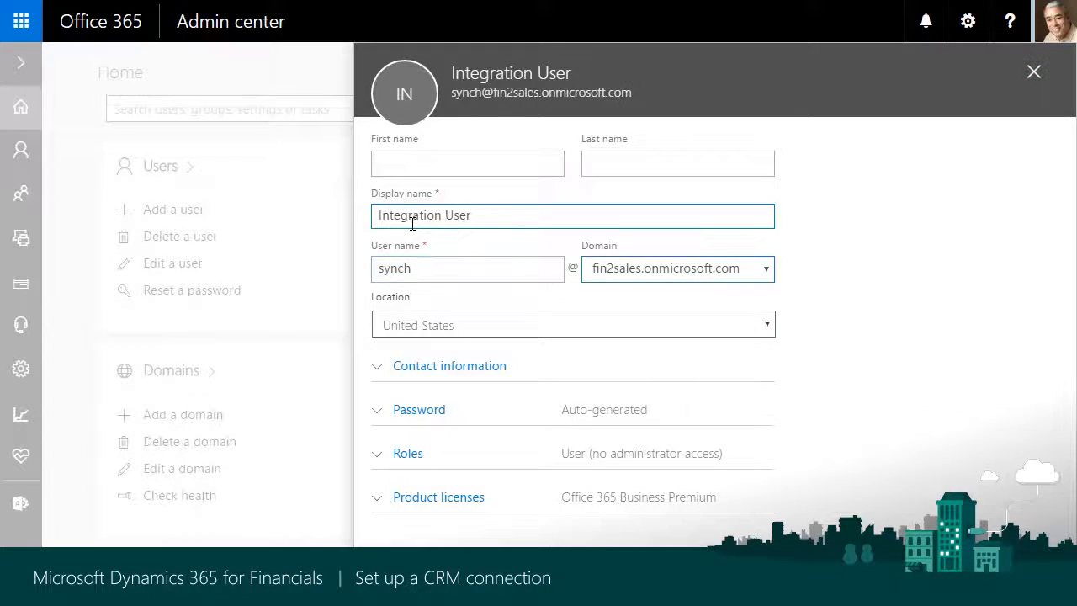
# Choose to create the new user's password manually instead of auto-generating it, and enter the account password
pyautogui.click(395, 410)
pyautogui.click(395, 485)
pyautogui.click(465, 527)
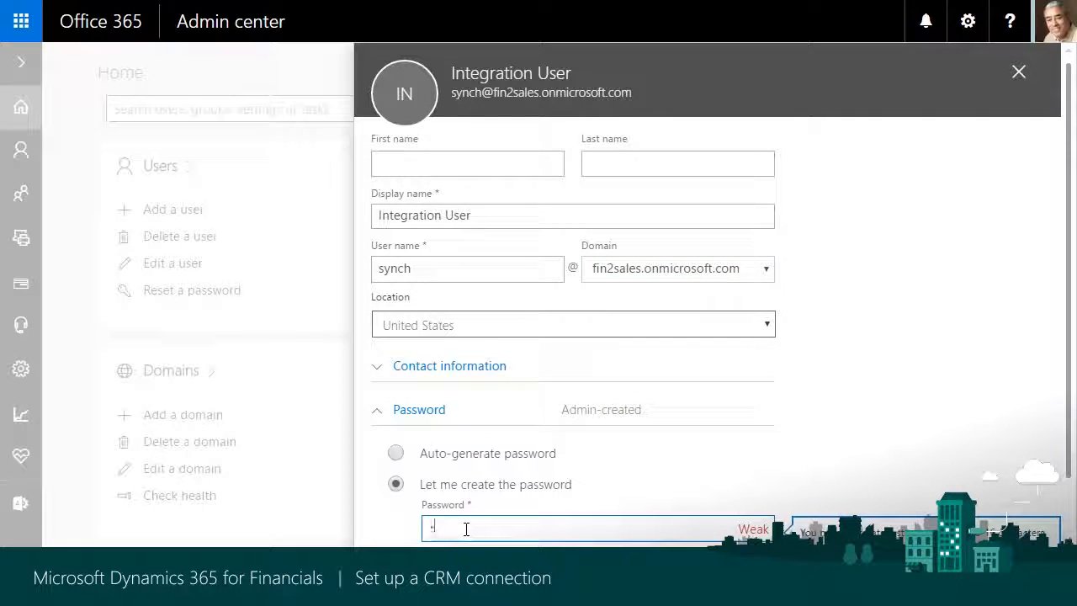
pyautogui.write('••••••••')
pyautogui.press('Tab')
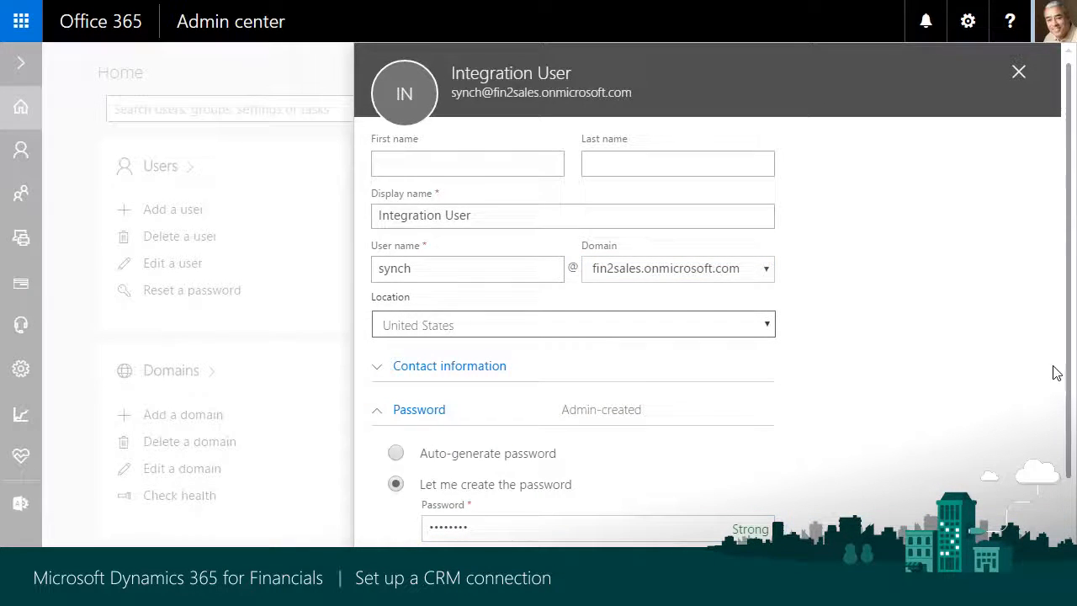
# Add the Integration User account and close its confirmation without sending the password in email
pyautogui.moveTo(1068, 373); pyautogui.dragTo(1068, 481)
pyautogui.click(405, 571)
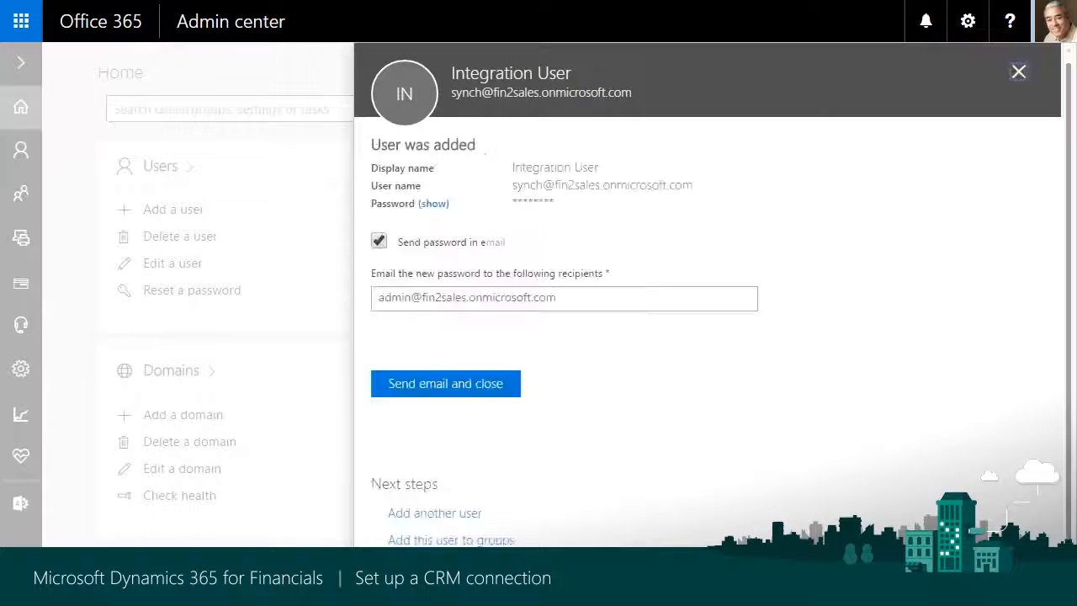
pyautogui.click(378, 242)
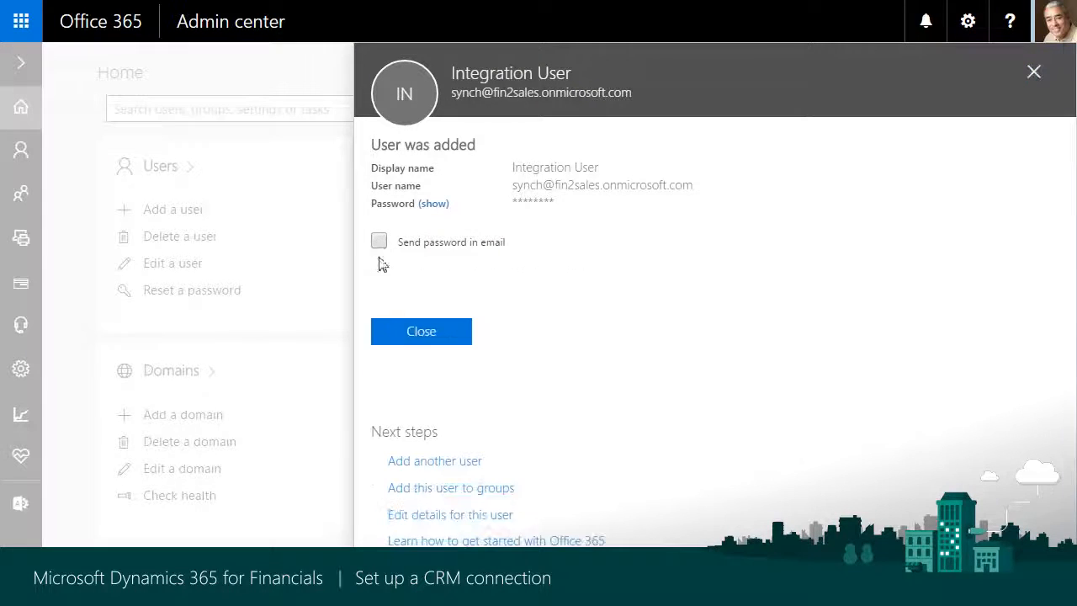
pyautogui.click(405, 337)
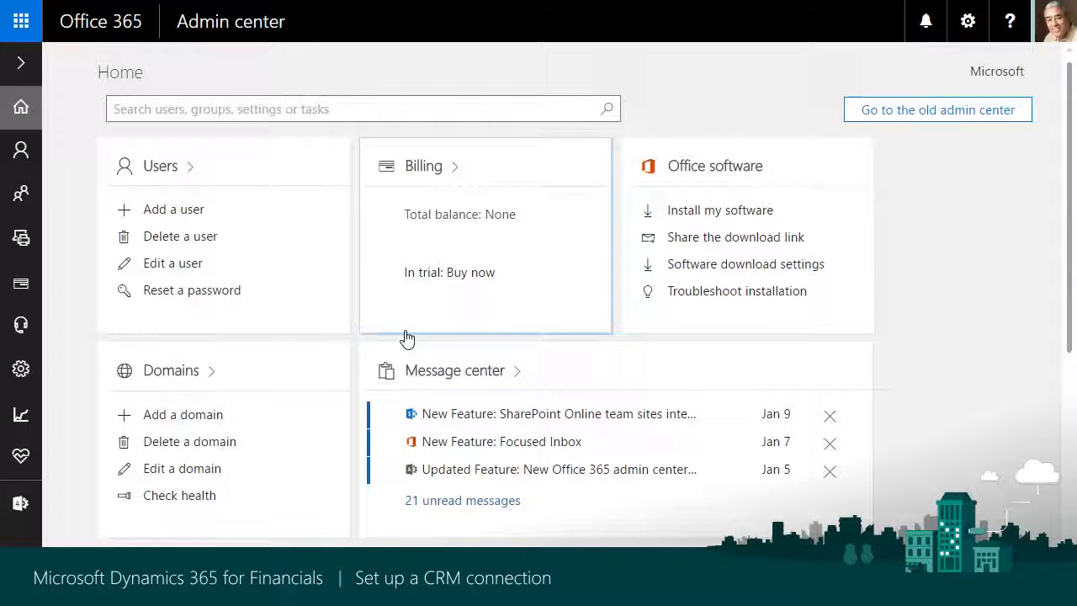
# Go to the billing subscriptions and open the catalogue of services for adding subscriptions
pyautogui.click(21, 62)
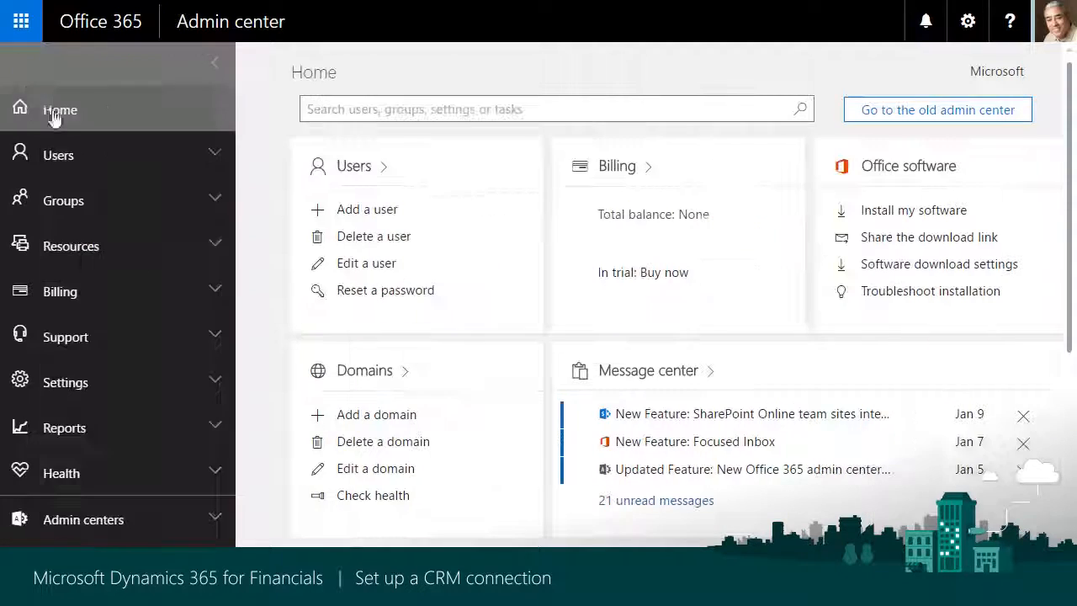
pyautogui.click(213, 294)
pyautogui.click(159, 339)
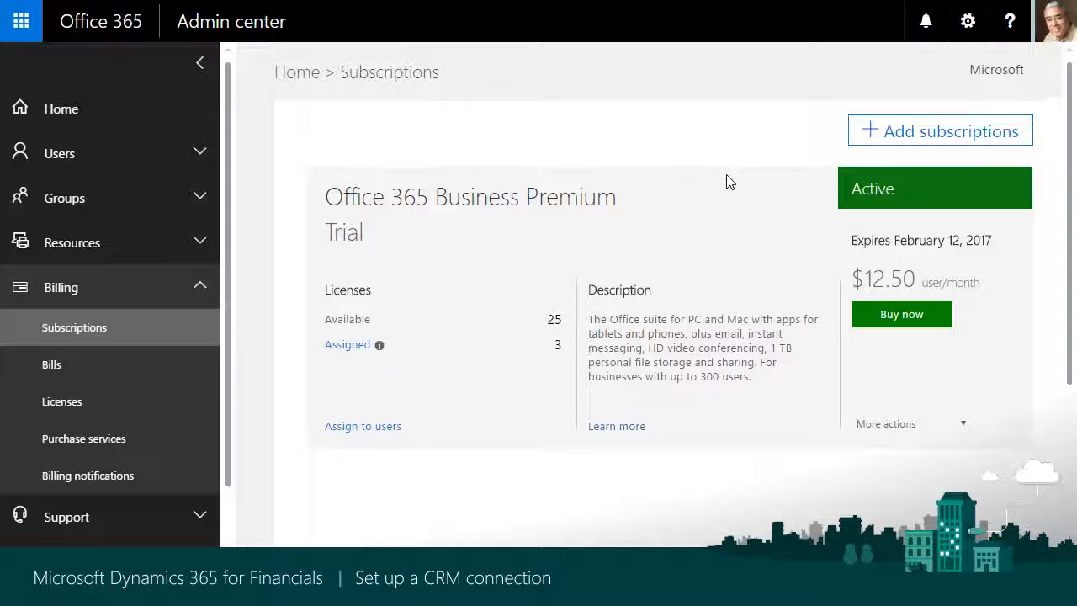
pyautogui.click(930, 133)
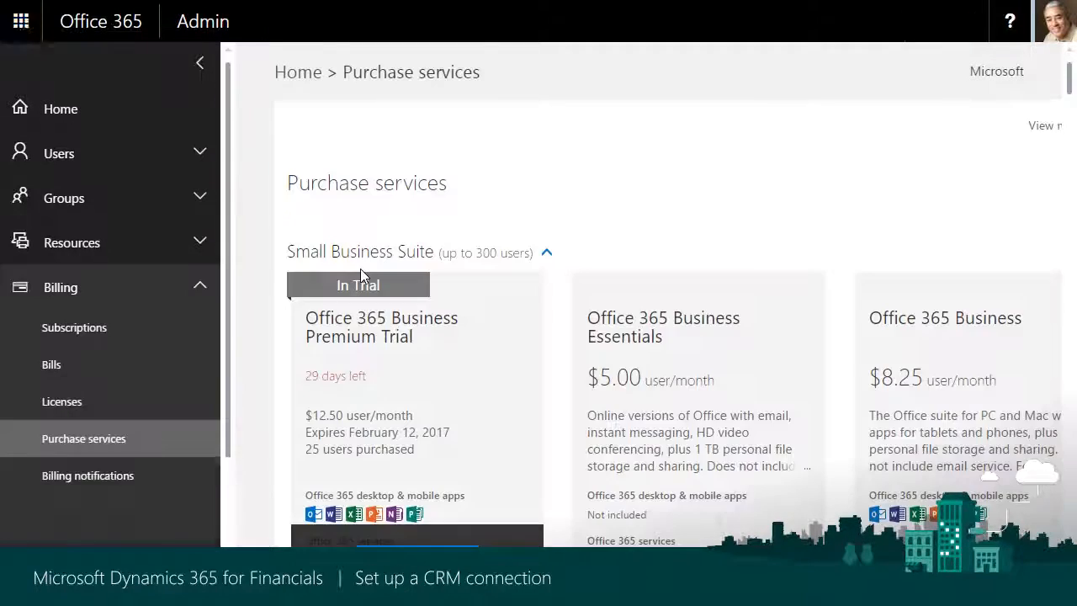
# Order the free trial of Dynamics 365 Plan 1, Enterprise Edition and continue past the order receipt
pyautogui.scroll(-1, 360, 268)
pyautogui.scroll(-10, 402, 267)
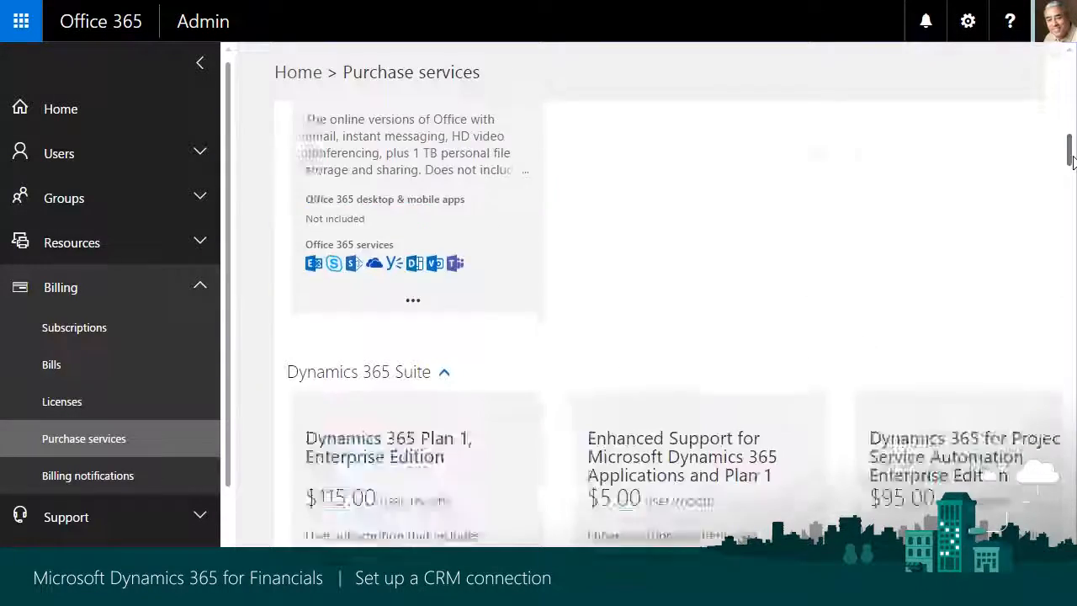
pyautogui.moveTo(437, 418)
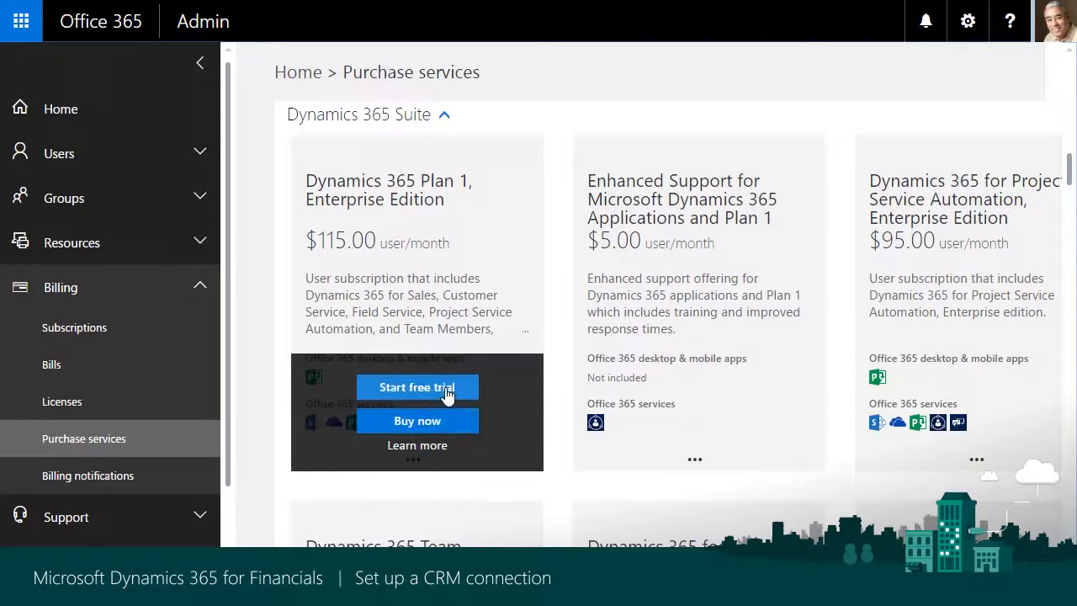
pyautogui.click(446, 390)
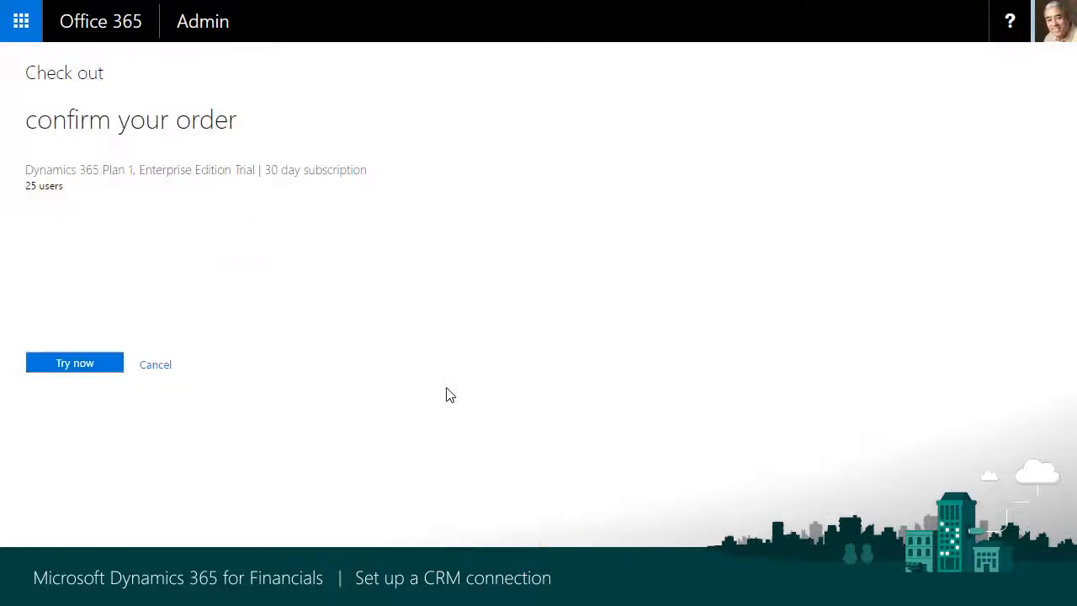
pyautogui.click(95, 376)
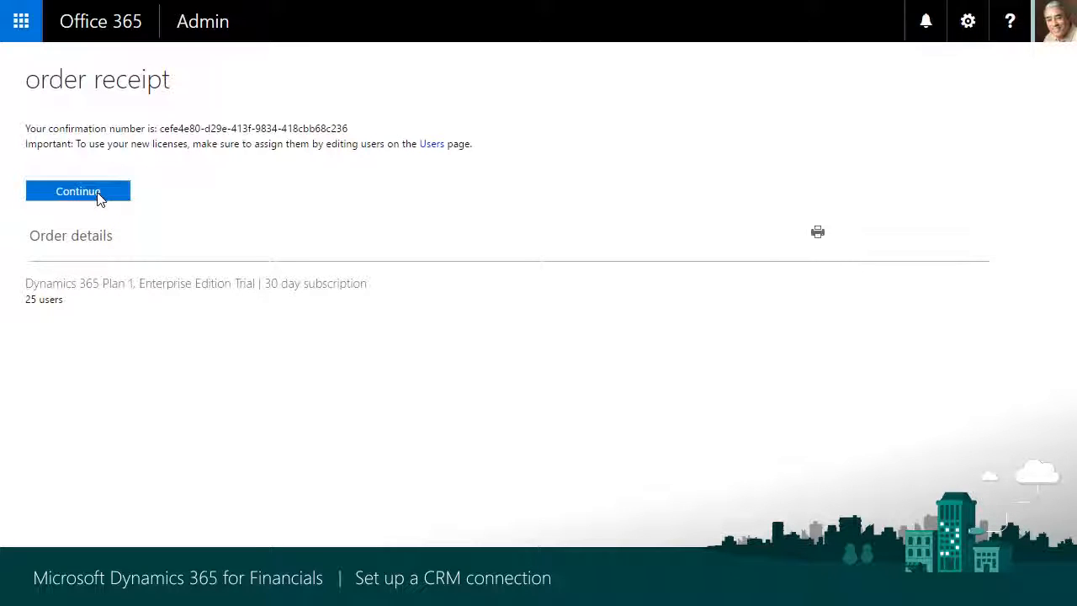
pyautogui.click(78, 192)
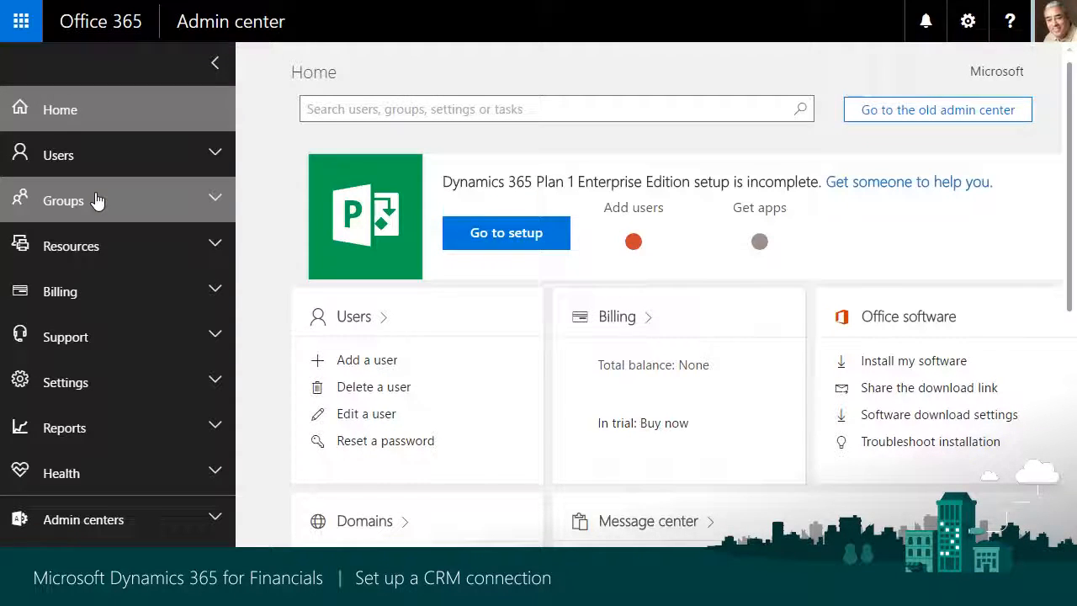
# Open the Administrator account from the active users and start editing its product licenses
pyautogui.click(210, 152)
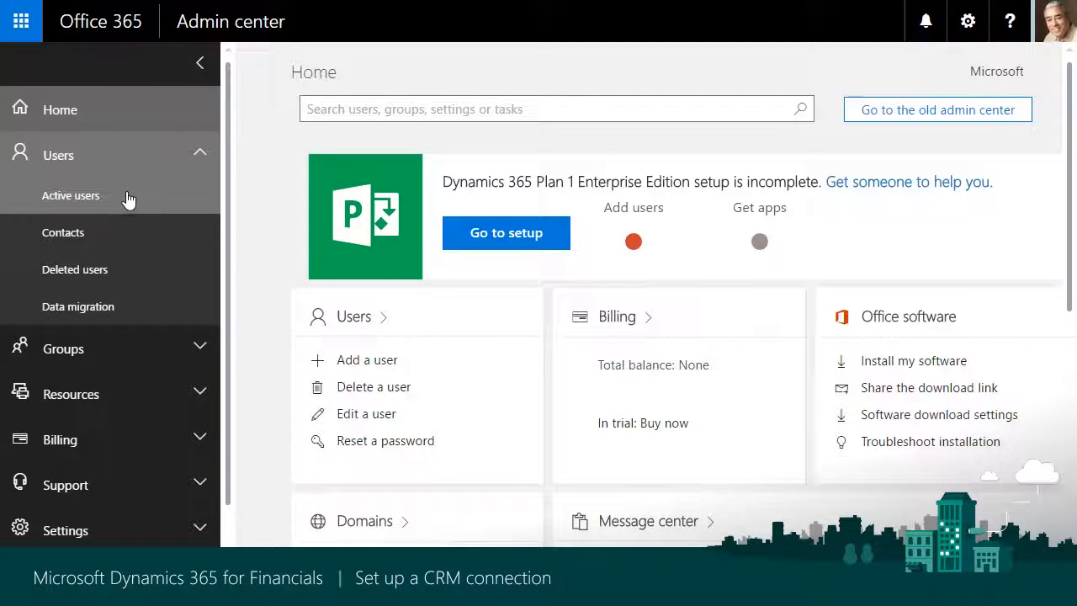
pyautogui.click(128, 194)
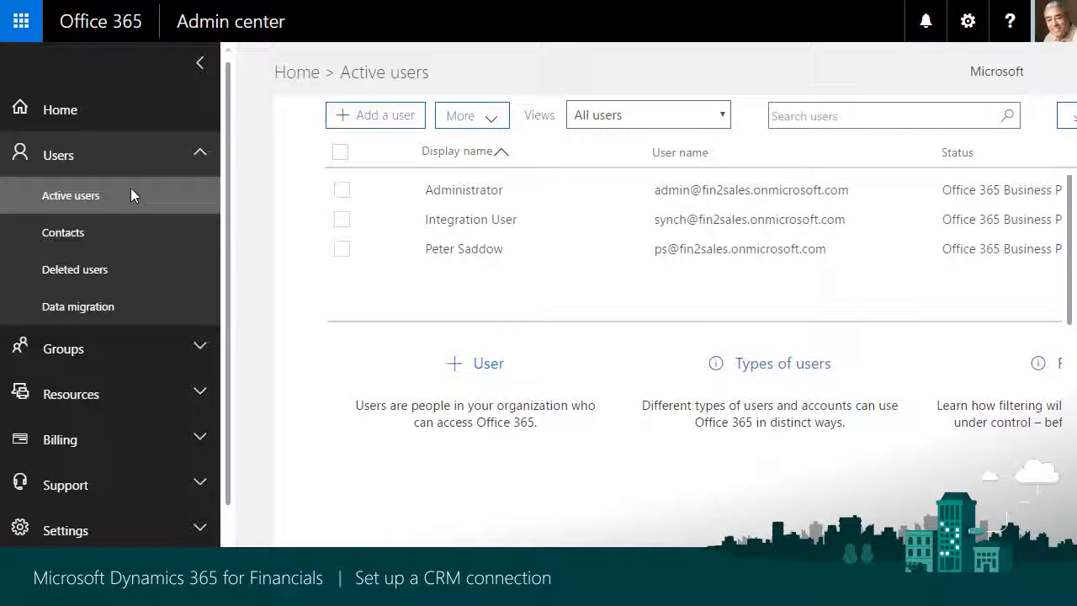
pyautogui.click(608, 190)
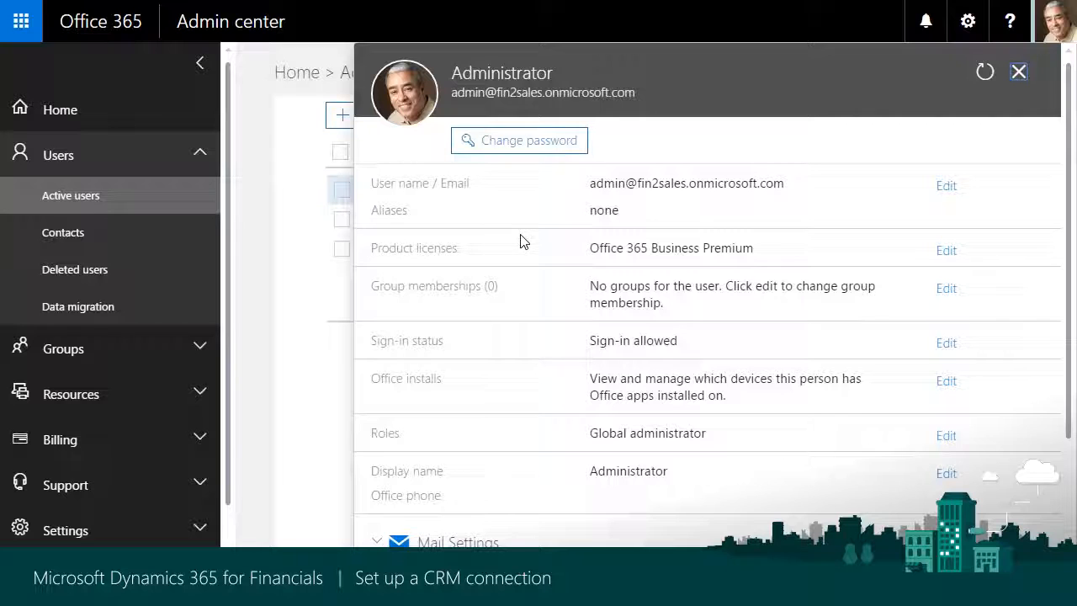
pyautogui.click(954, 254)
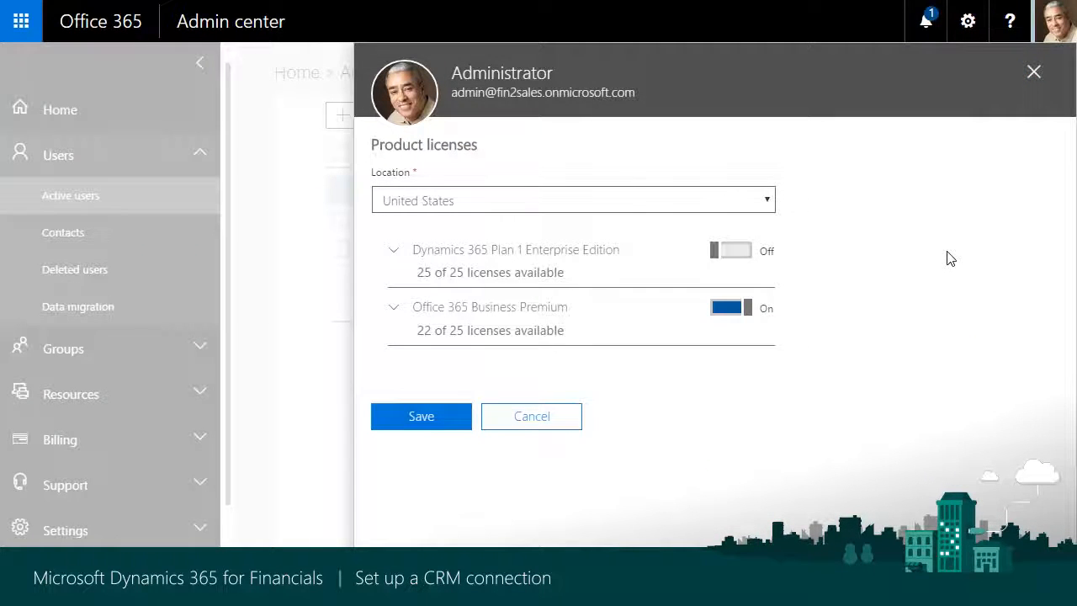
# Turn on Dynamics 365 P1 within the Administrator's Dynamics 365 Plan 1 Enterprise Edition license, save it and close the account details
pyautogui.click(392, 252)
pyautogui.scroll(-1, 500, 382)
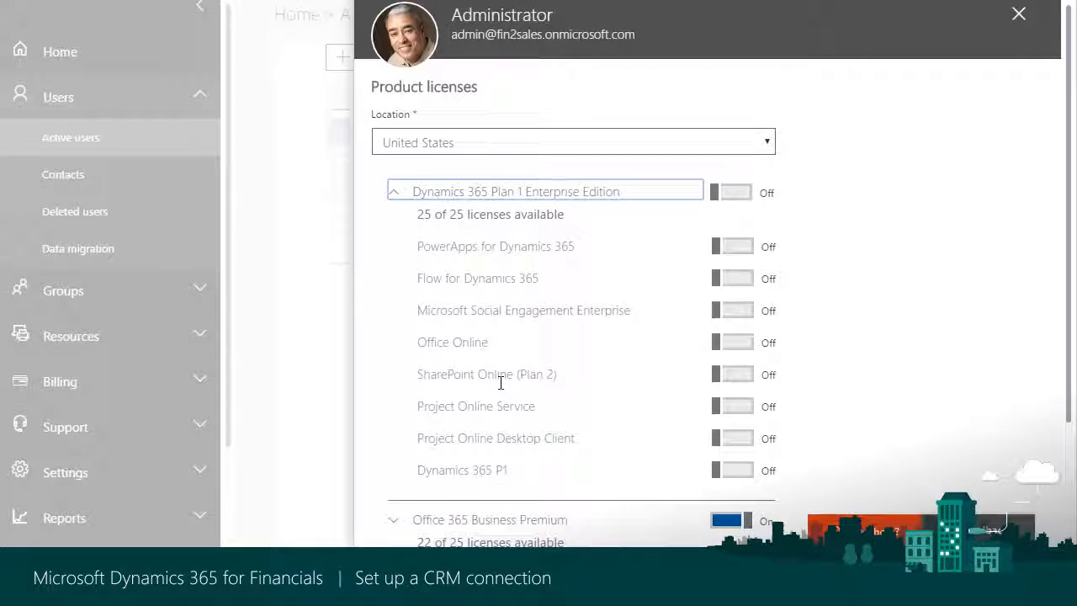
pyautogui.click(740, 476)
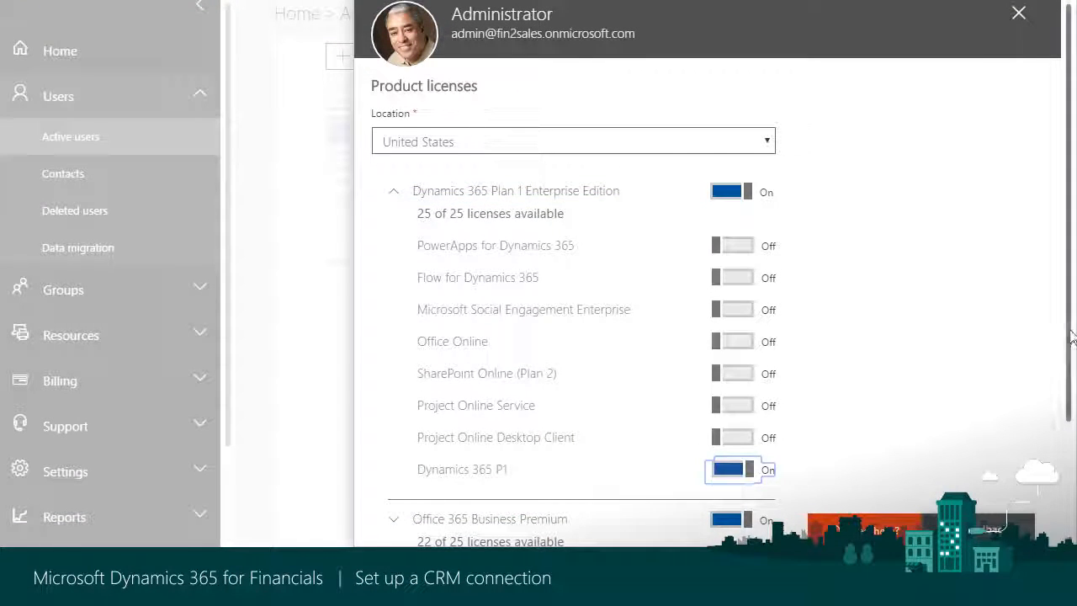
pyautogui.scroll(-3, 967, 385)
pyautogui.click(421, 490)
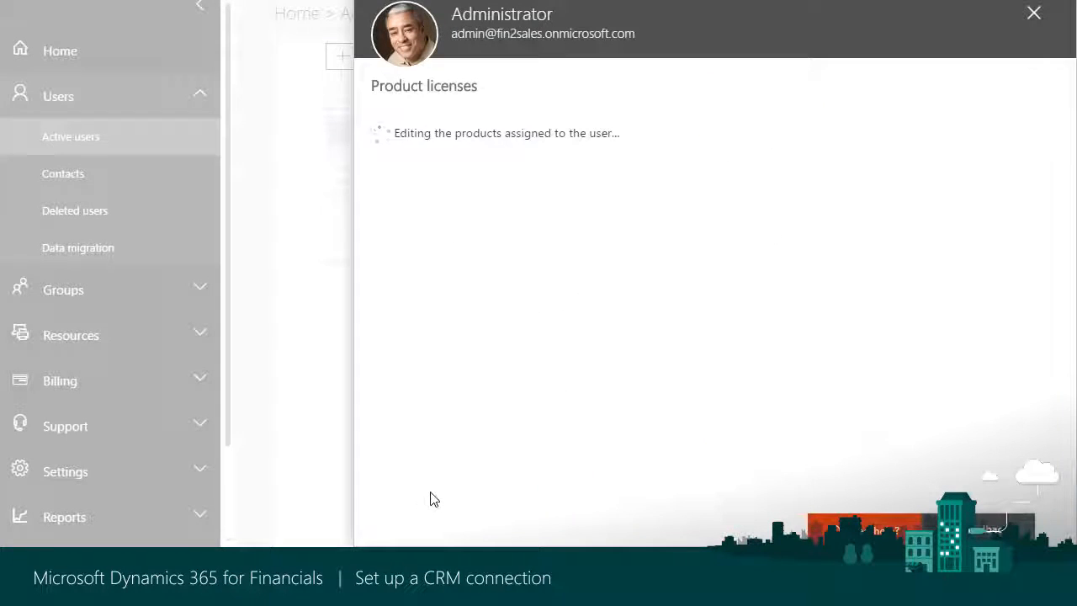
pyautogui.click(413, 311)
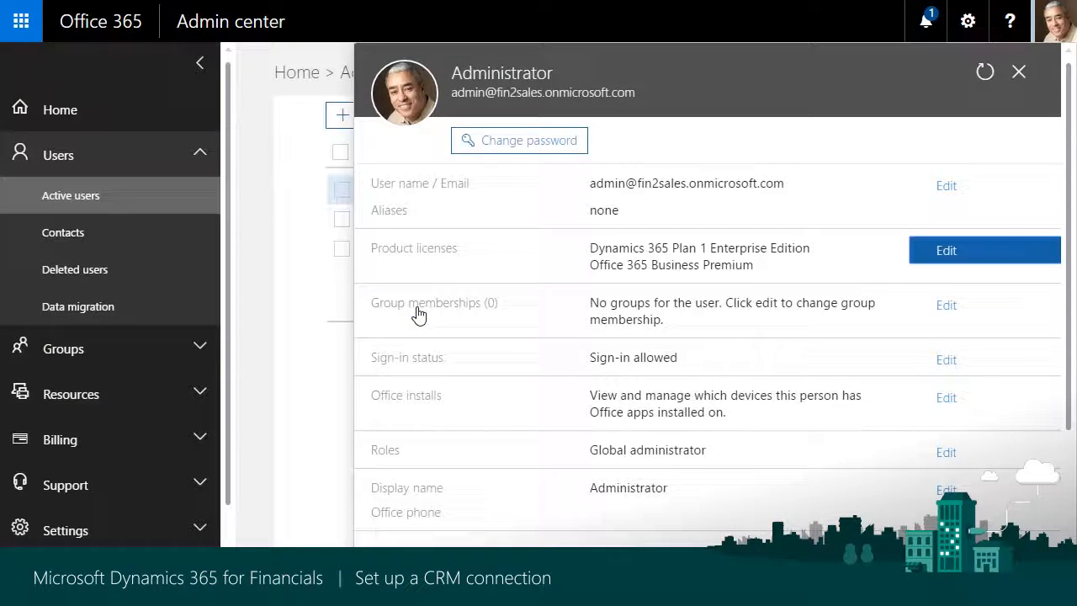
pyautogui.click(1022, 74)
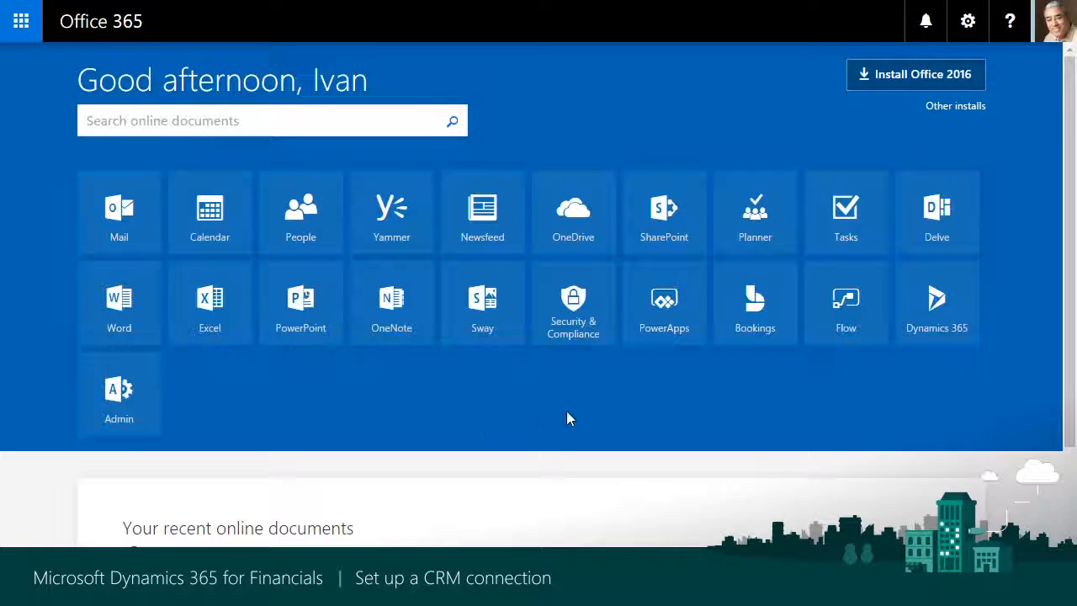
# Switch to the Dynamics 365 Sales app and open the users list in its security settings
pyautogui.click(929, 318)
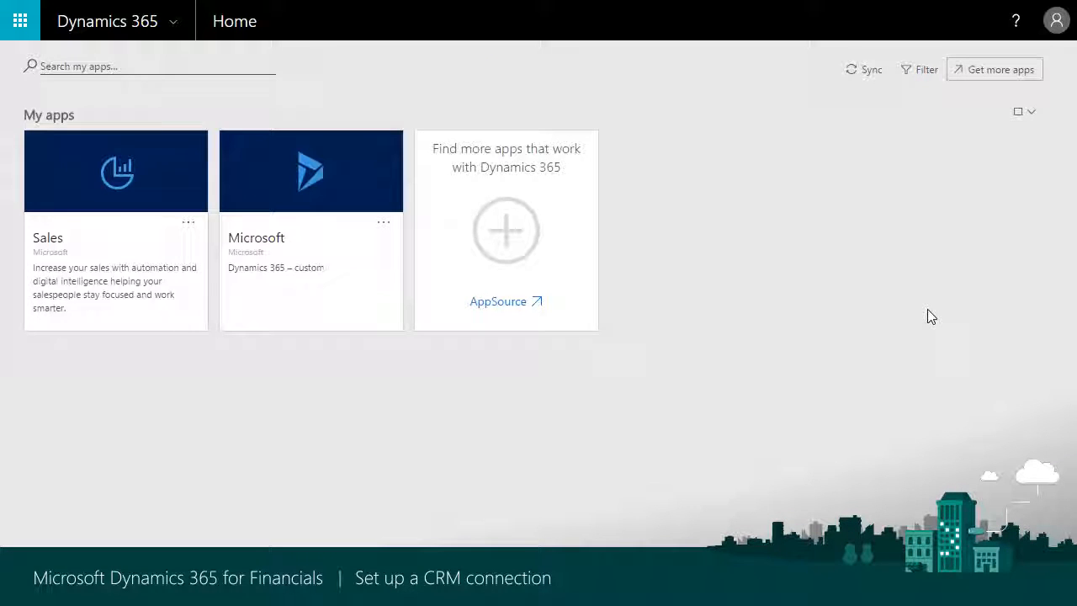
pyautogui.click(88, 194)
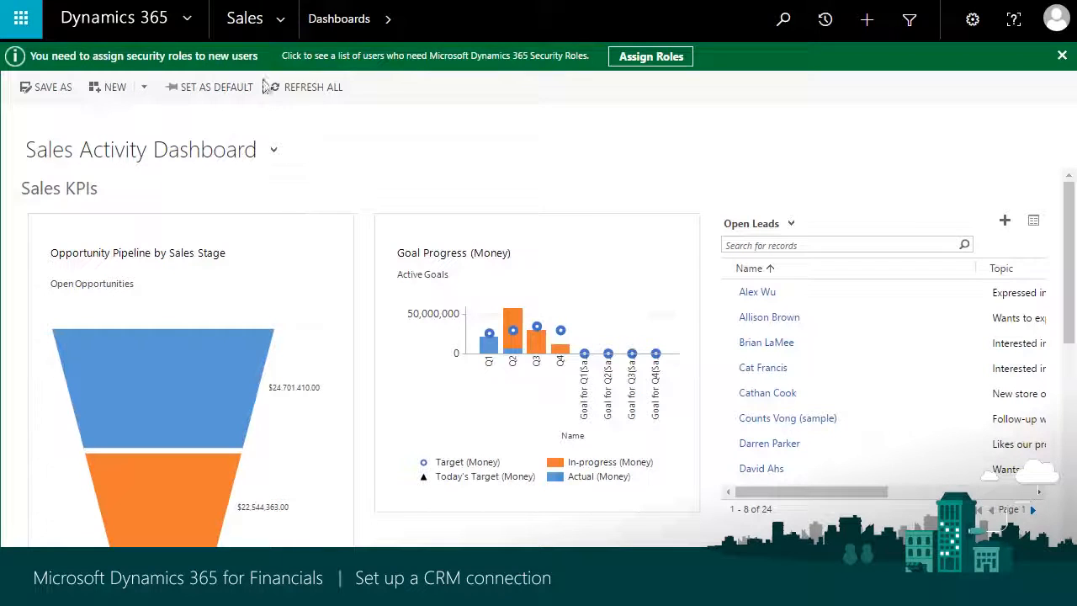
pyautogui.click(283, 23)
pyautogui.click(420, 83)
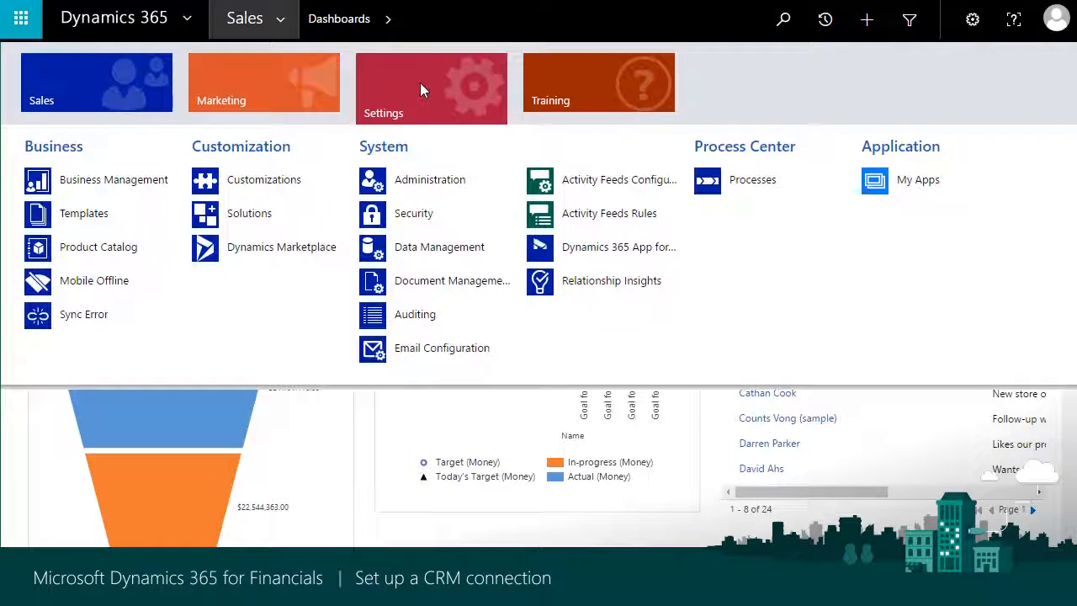
pyautogui.click(422, 216)
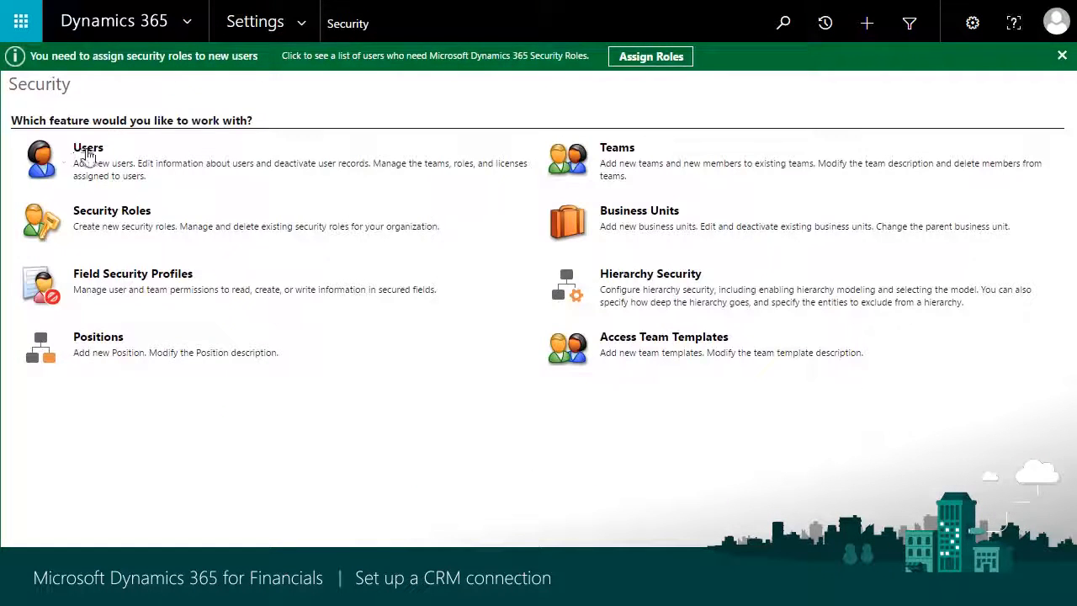
pyautogui.click(88, 151)
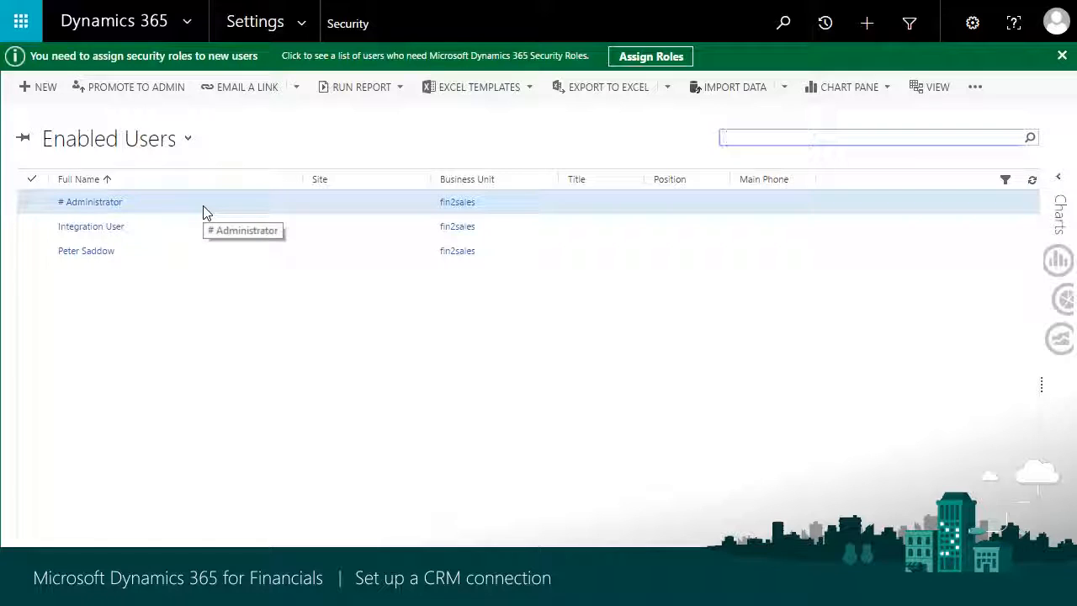
# Promote the Administrator user to admin in the enabled users list
pyautogui.click(203, 212)
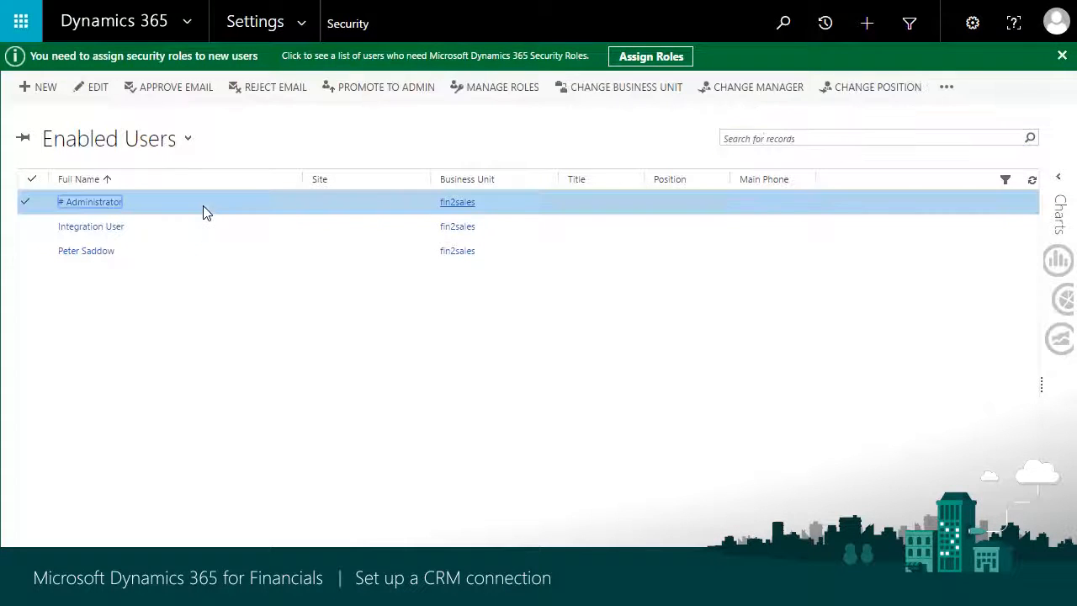
pyautogui.click(383, 93)
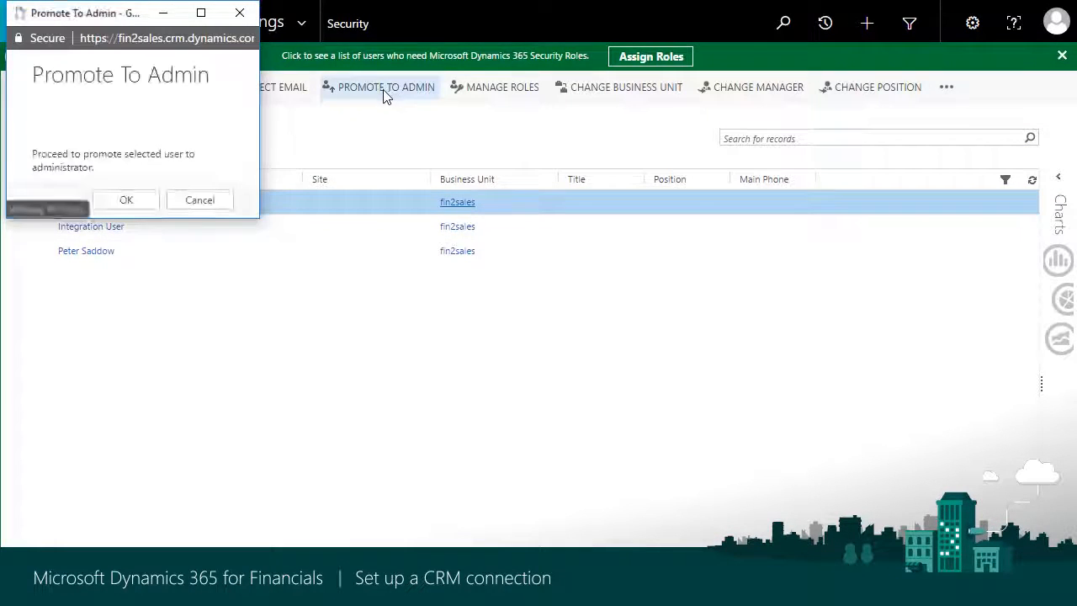
pyautogui.click(126, 202)
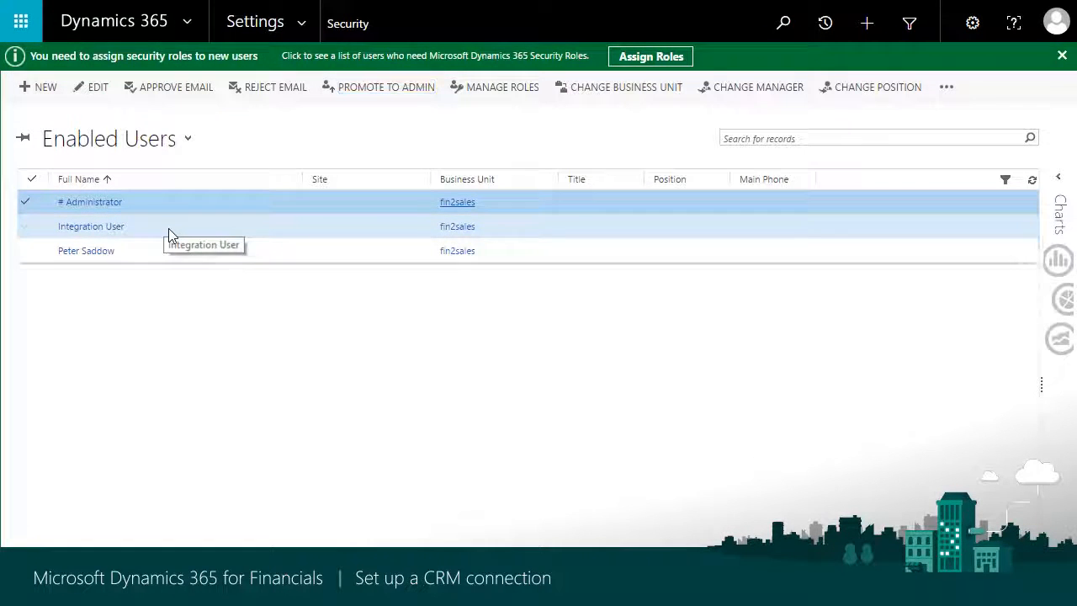
# Assign the Sales Manager role to Integration User in the enabled users list
pyautogui.click(168, 228)
pyautogui.click(497, 88)
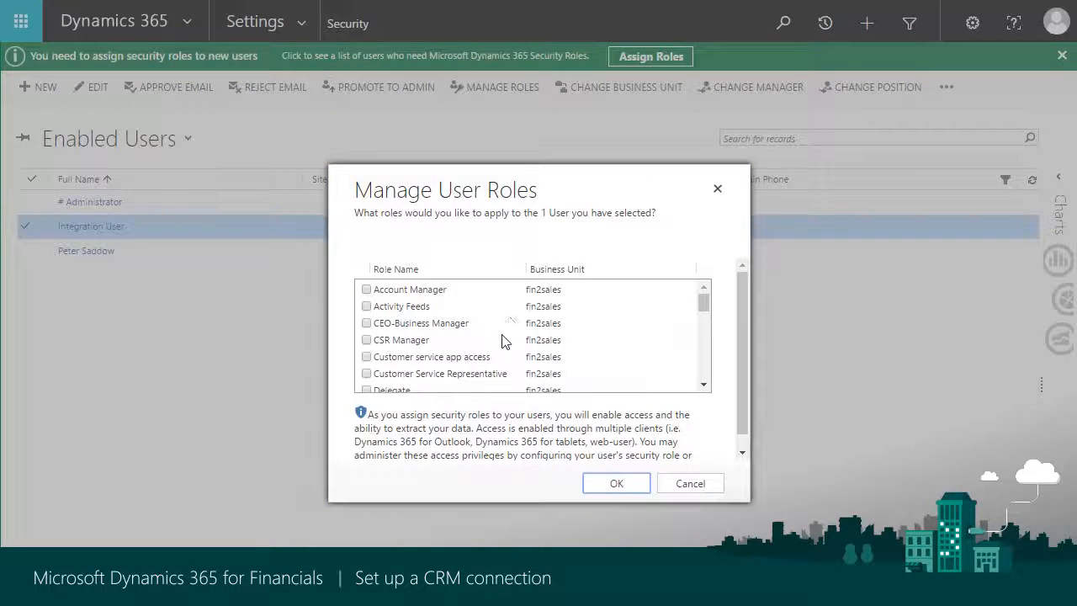
pyautogui.scroll(-10, 499, 345)
pyautogui.click(392, 340)
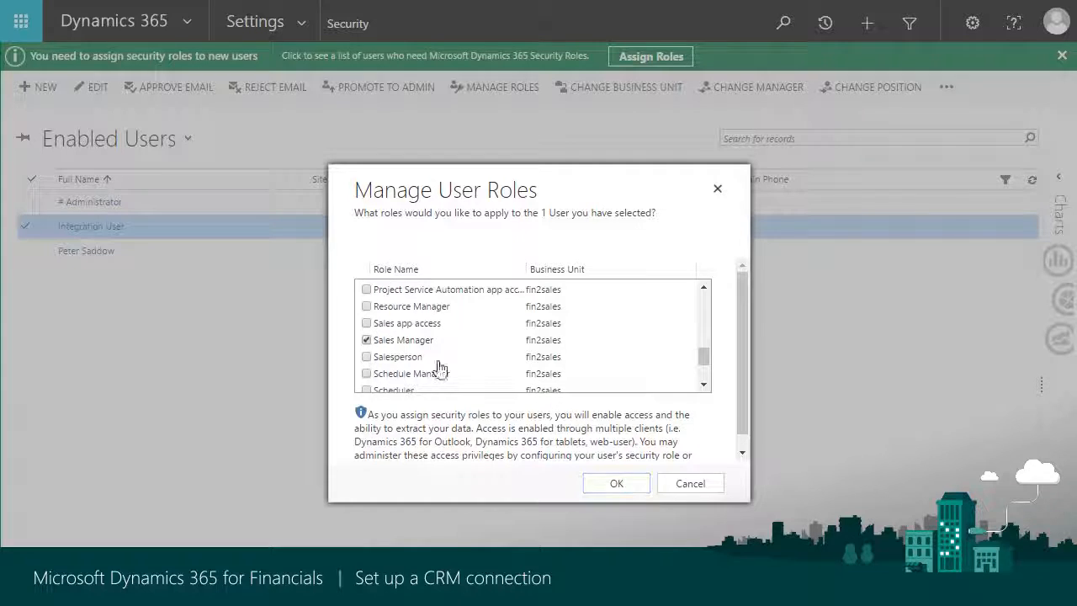
pyautogui.click(614, 484)
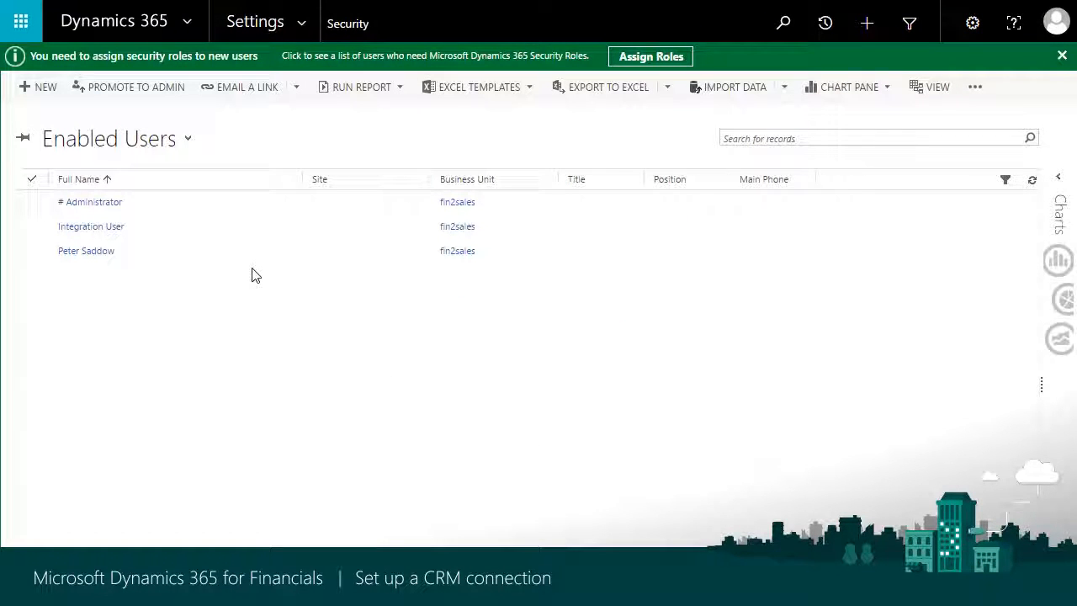
# Assign the Salesperson role to the user listed directly below Integration User
pyautogui.click(171, 255)
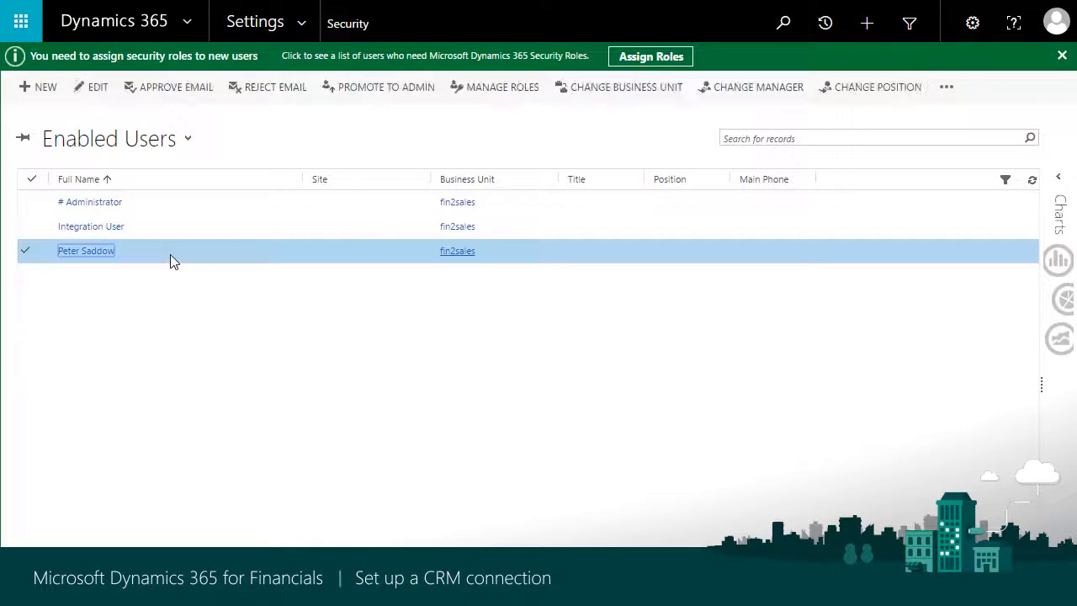
pyautogui.click(512, 91)
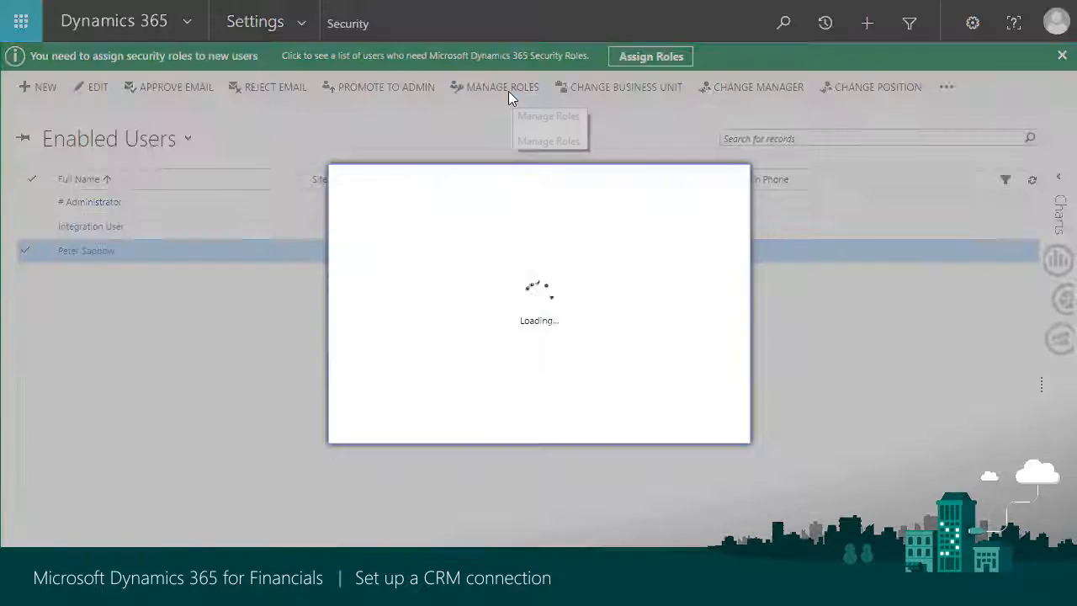
pyautogui.scroll(-8, 507, 353)
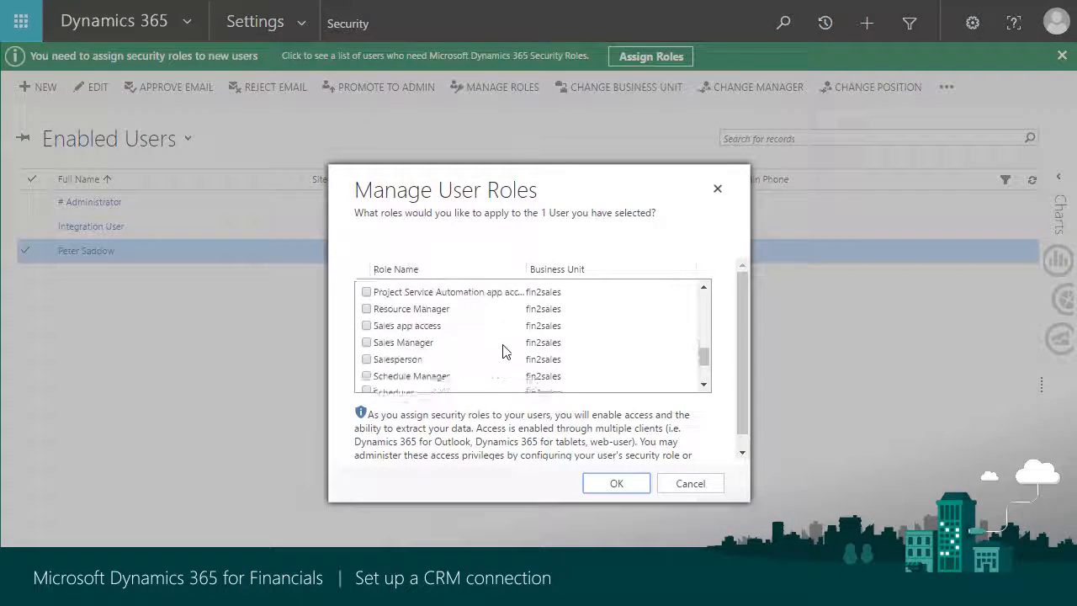
pyautogui.scroll(3, 370, 355)
pyautogui.click(367, 365)
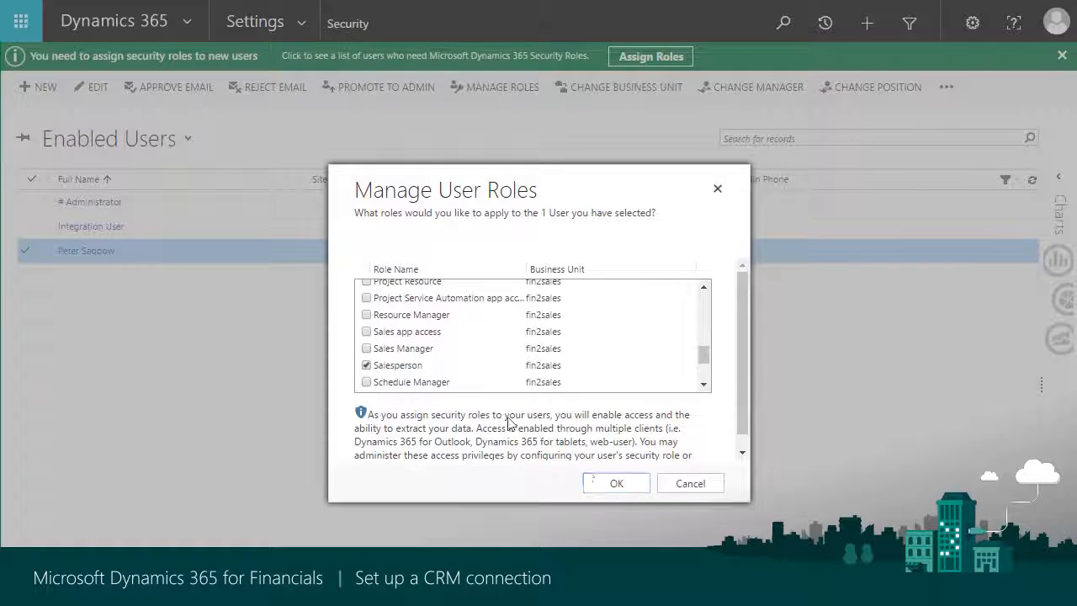
pyautogui.click(616, 484)
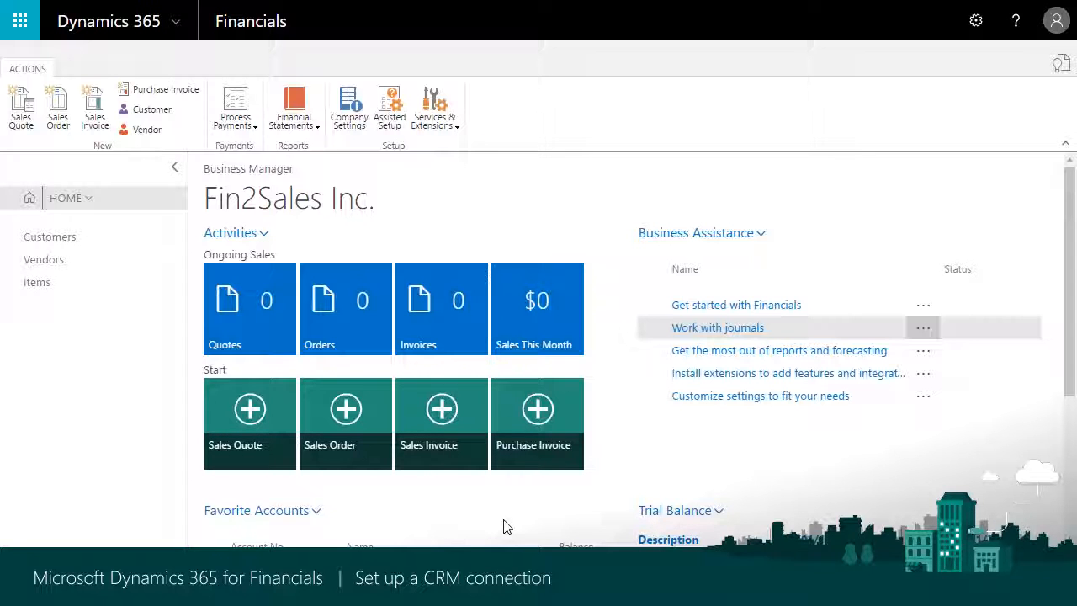
# Switch to Dynamics 365 for Financials, check the company information settings and sign out of the account
pyautogui.click(349, 108)
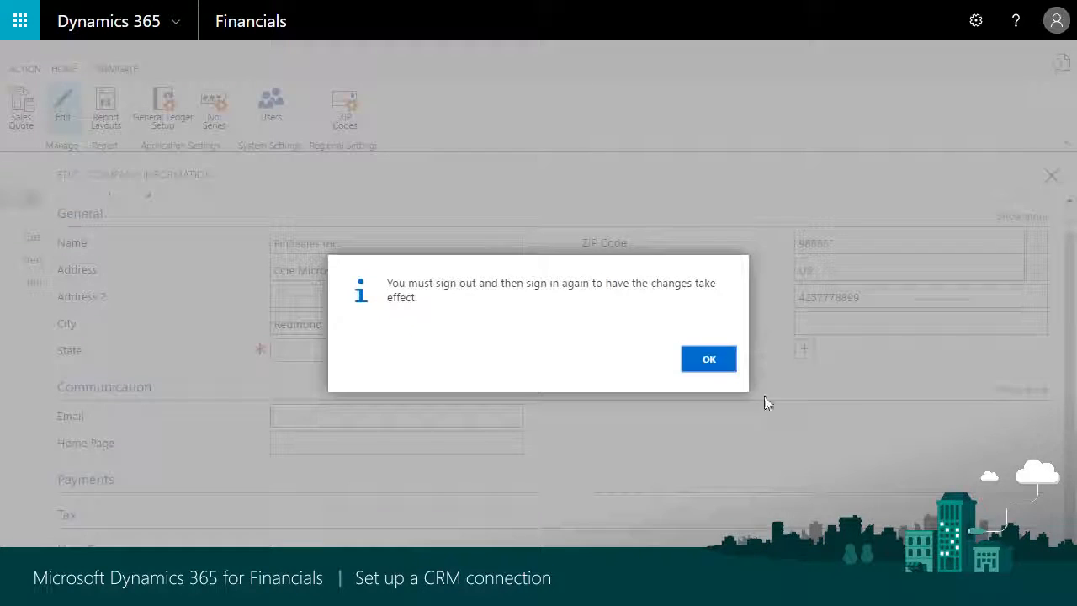
pyautogui.click(719, 370)
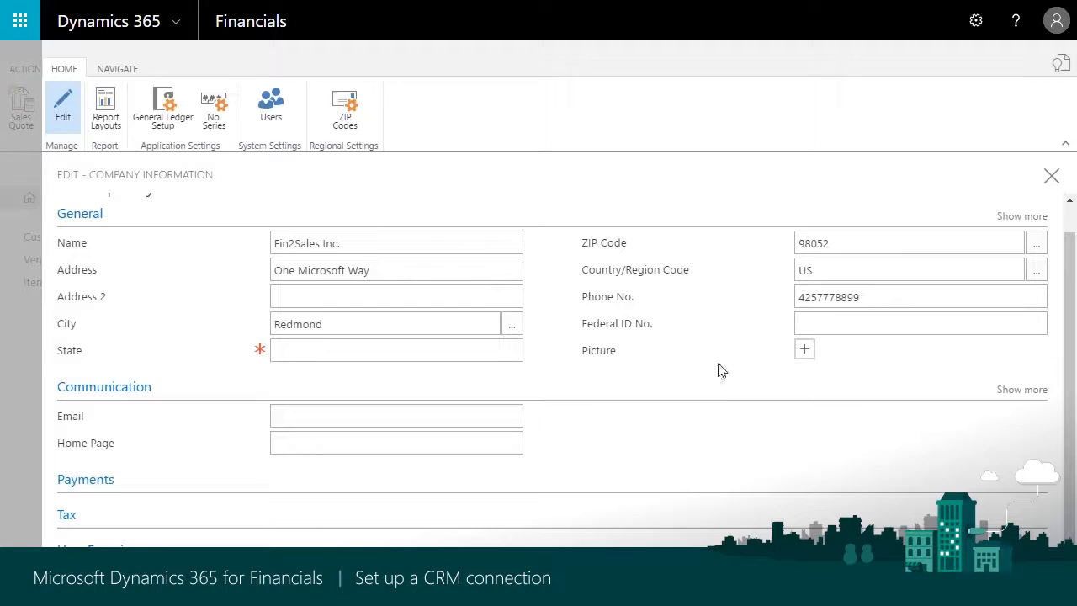
pyautogui.click(1050, 179)
pyautogui.click(1056, 21)
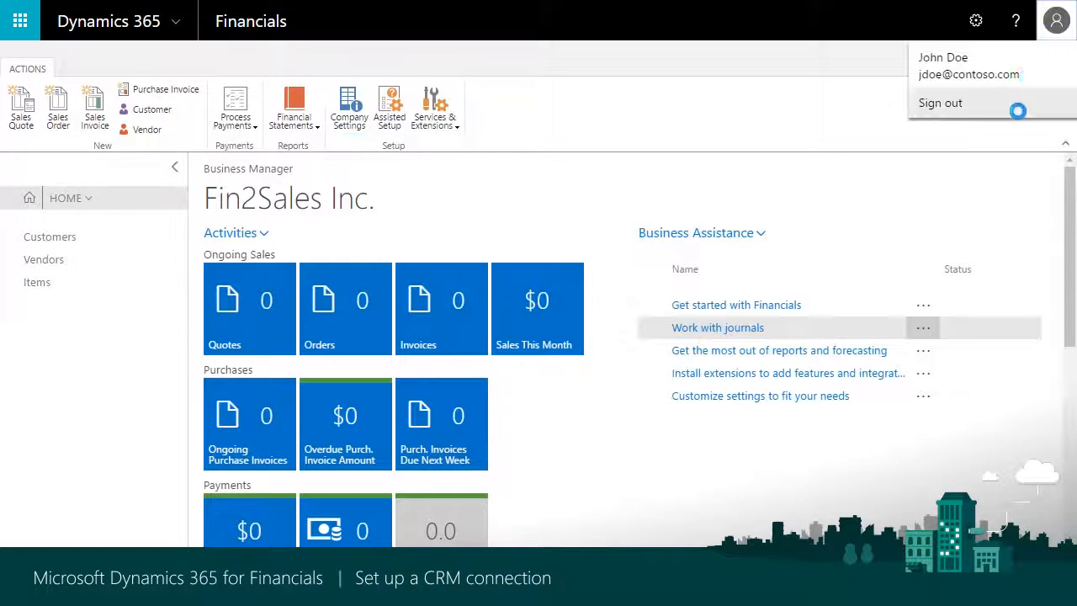
pyautogui.click(1015, 106)
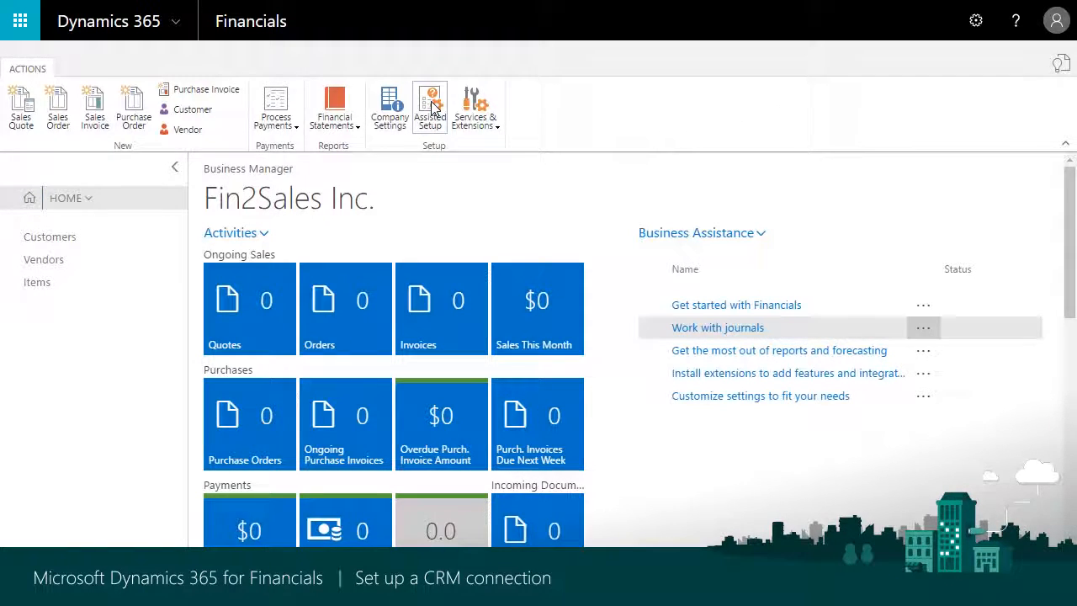
pyautogui.click(430, 107)
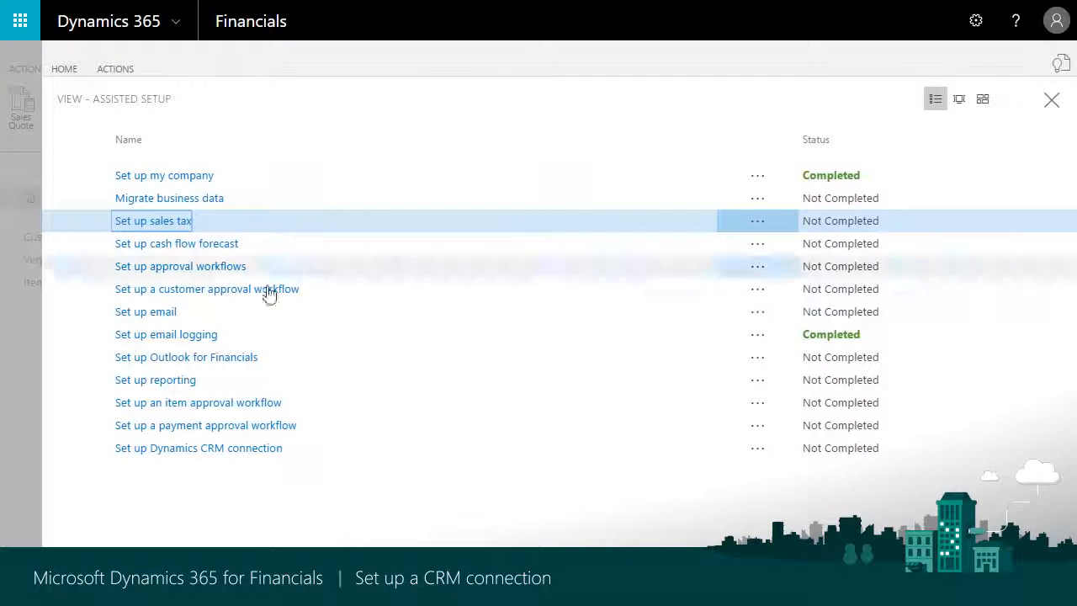
pyautogui.click(238, 454)
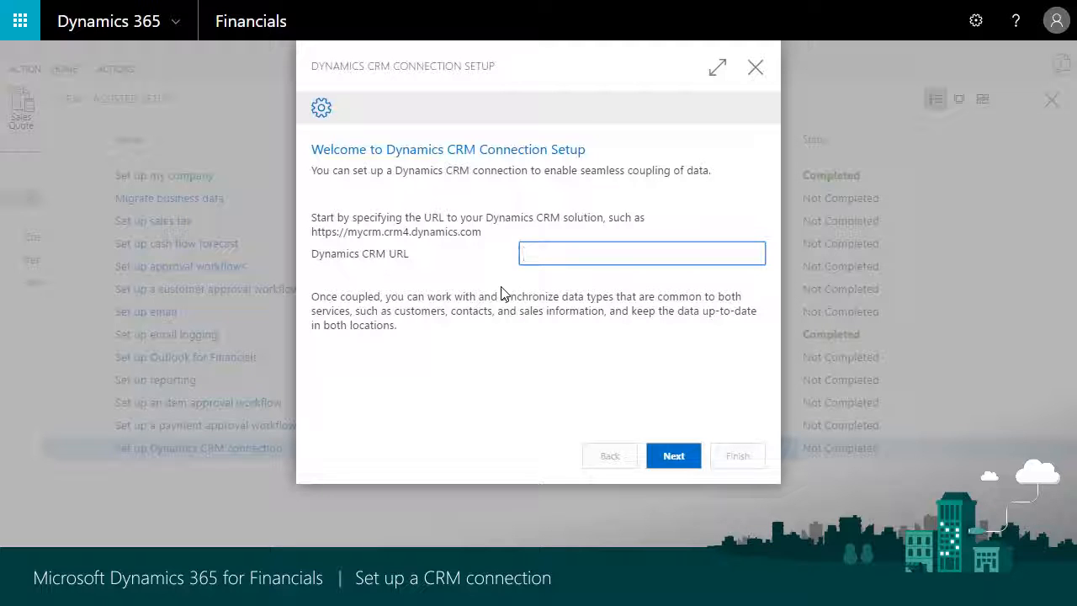
pyautogui.rightClick(567, 251)
pyautogui.click(599, 354)
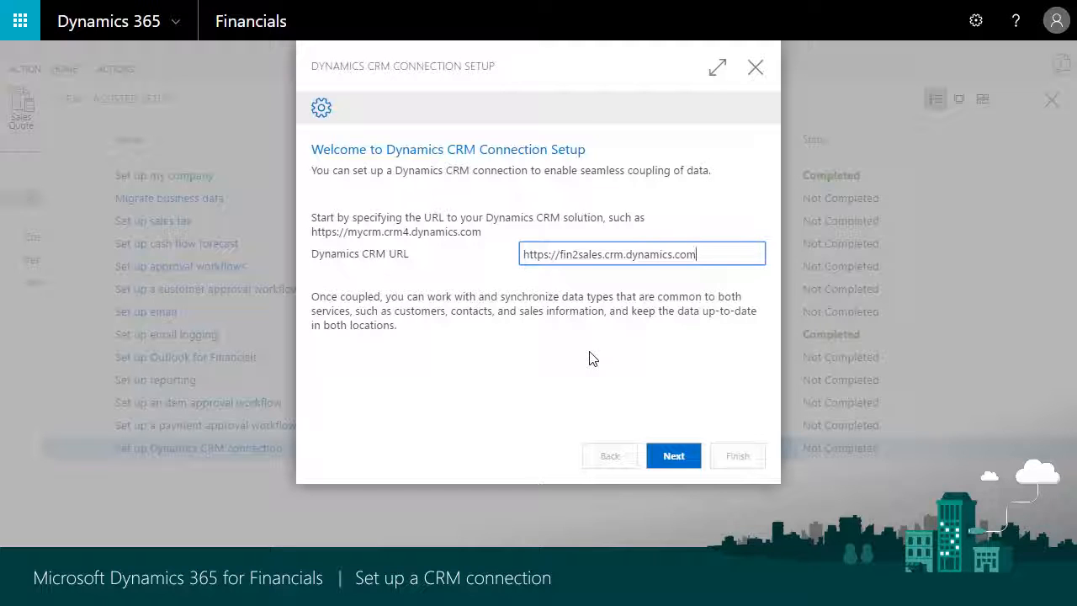
pyautogui.click(664, 456)
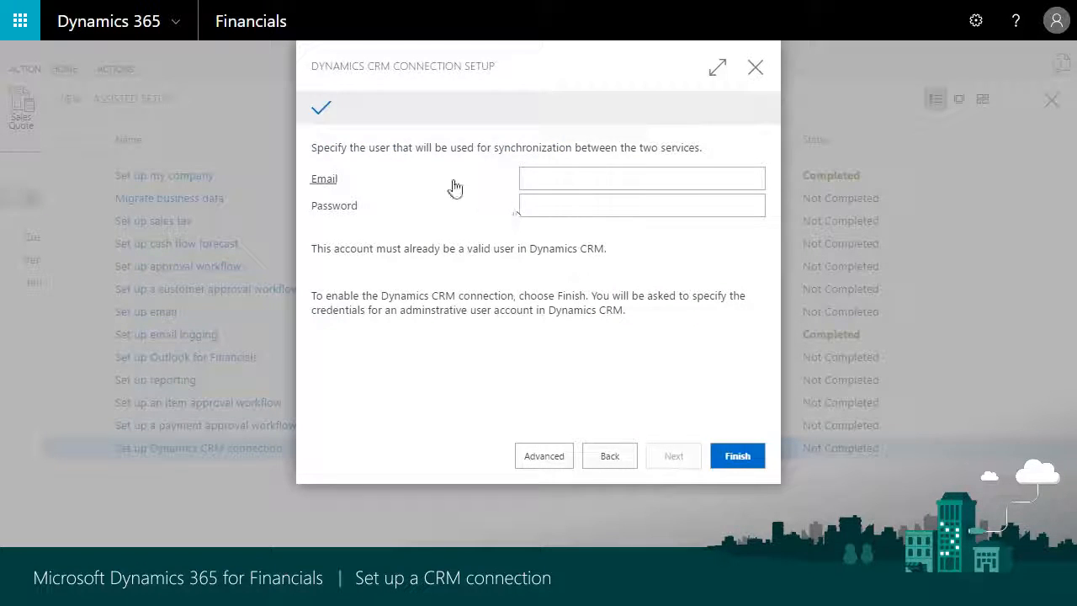
# Enter the synchronization user's email and account password and finish the CRM connection setup wizard
pyautogui.click(544, 180)
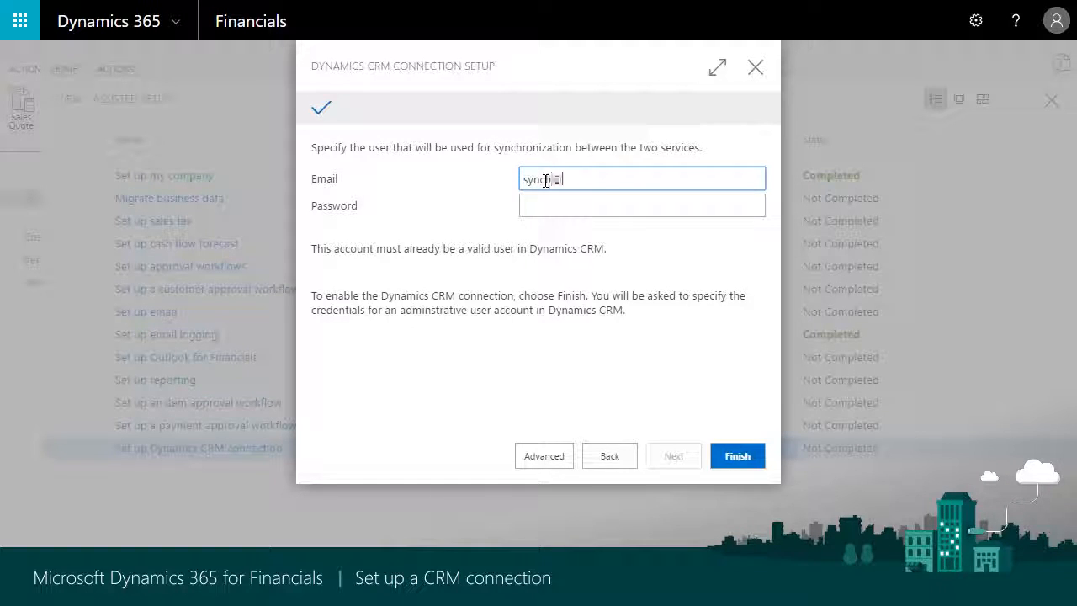
pyautogui.press('Tab')
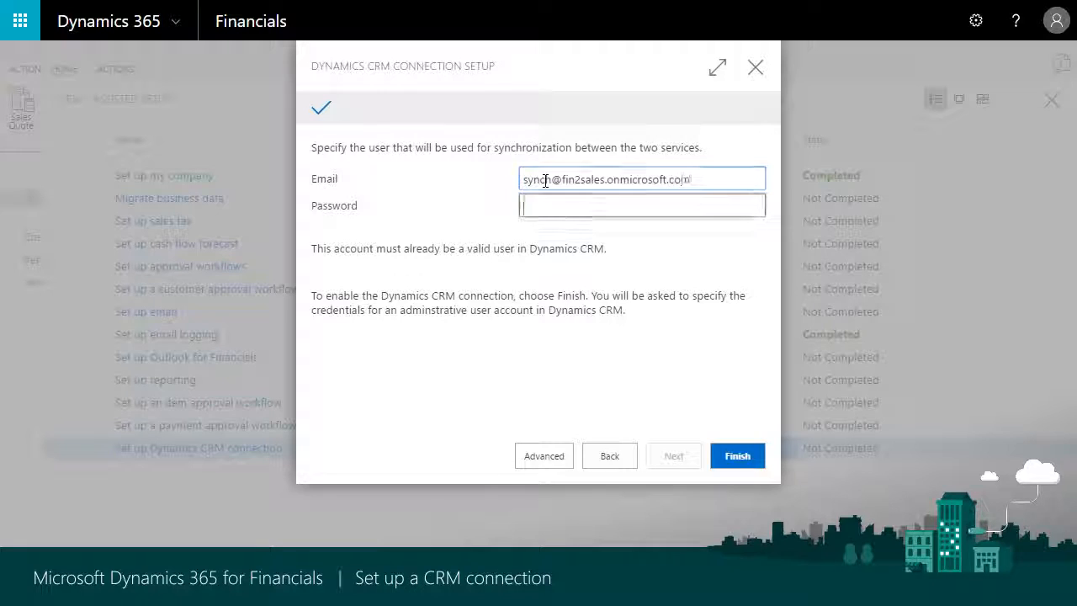
pyautogui.write('••••••')
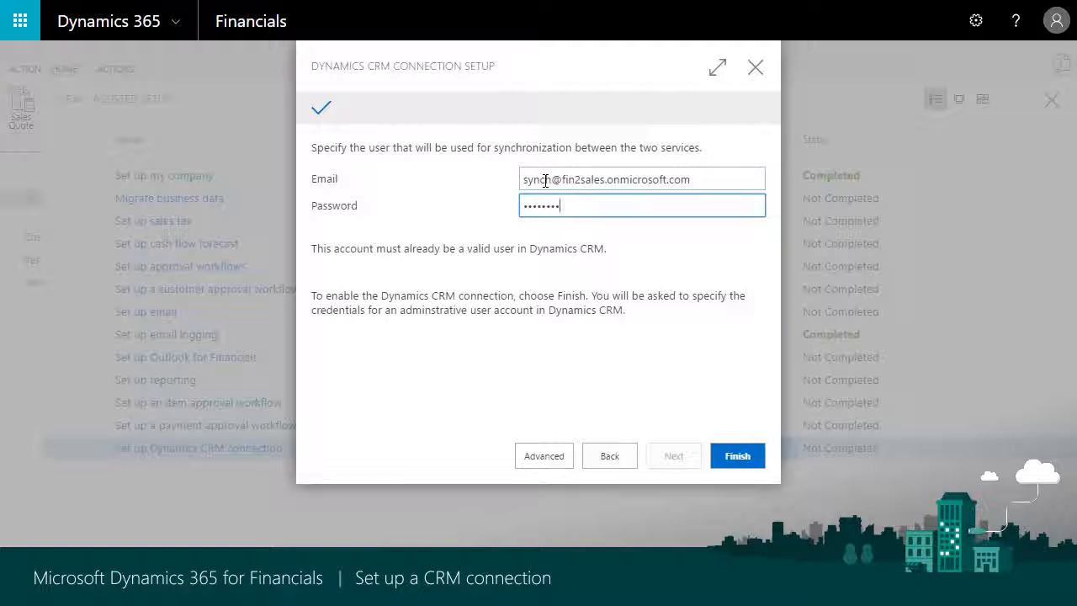
pyautogui.click(745, 457)
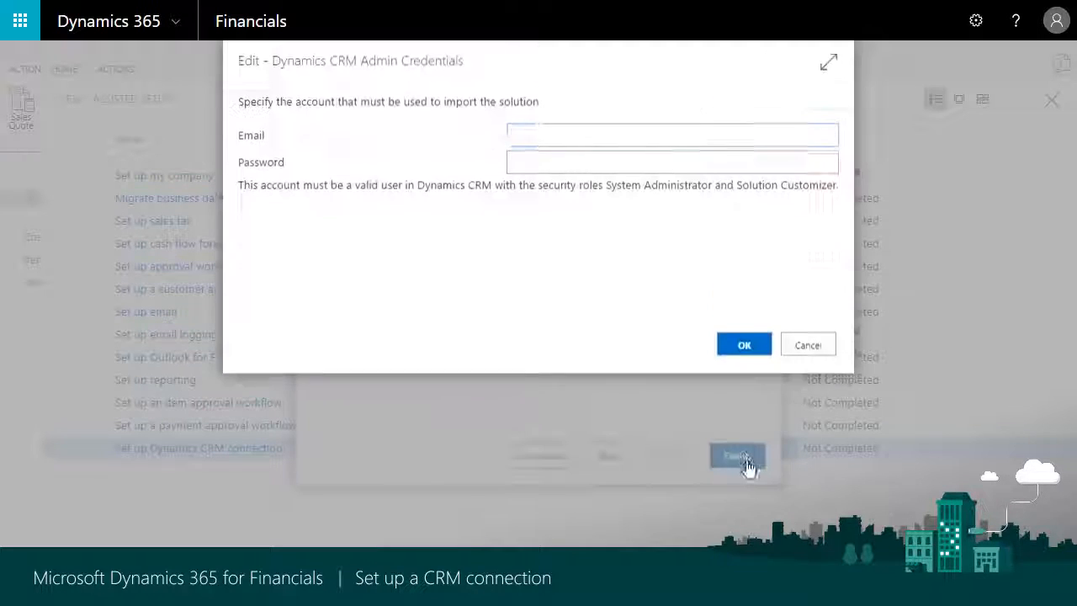
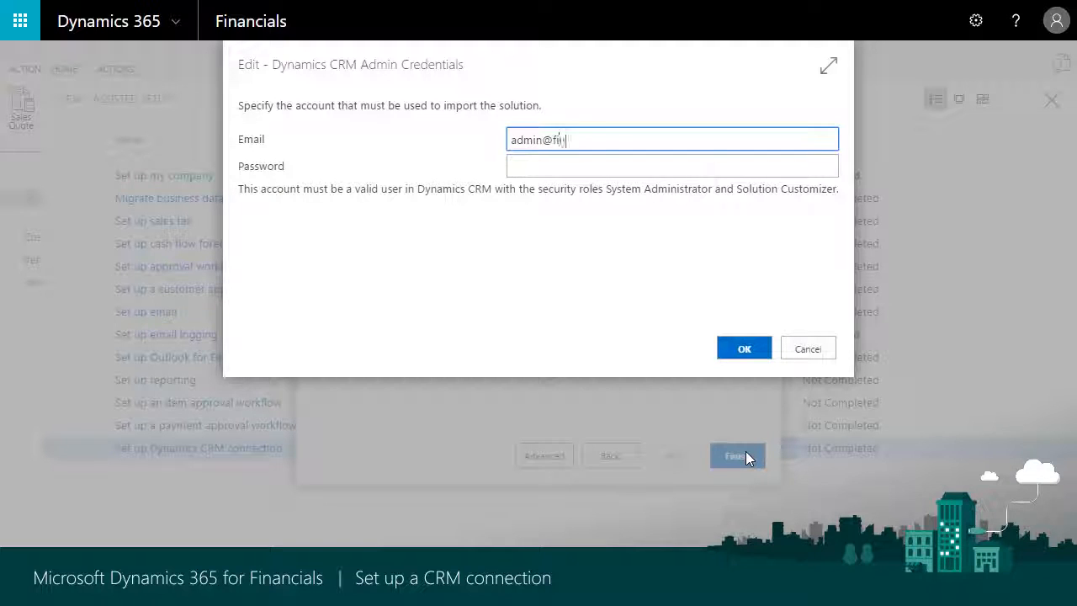
# Provide the CRM administrator's email and password as the account for importing the solution, and confirm the credentials
pyautogui.press('Tab')
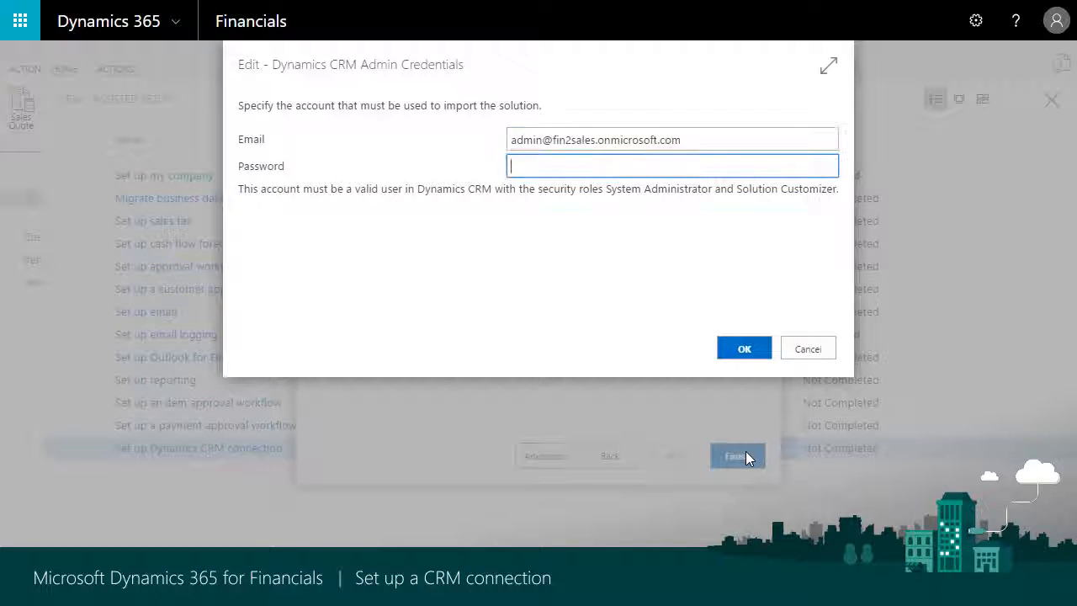
pyautogui.write('password')
pyautogui.click(745, 352)
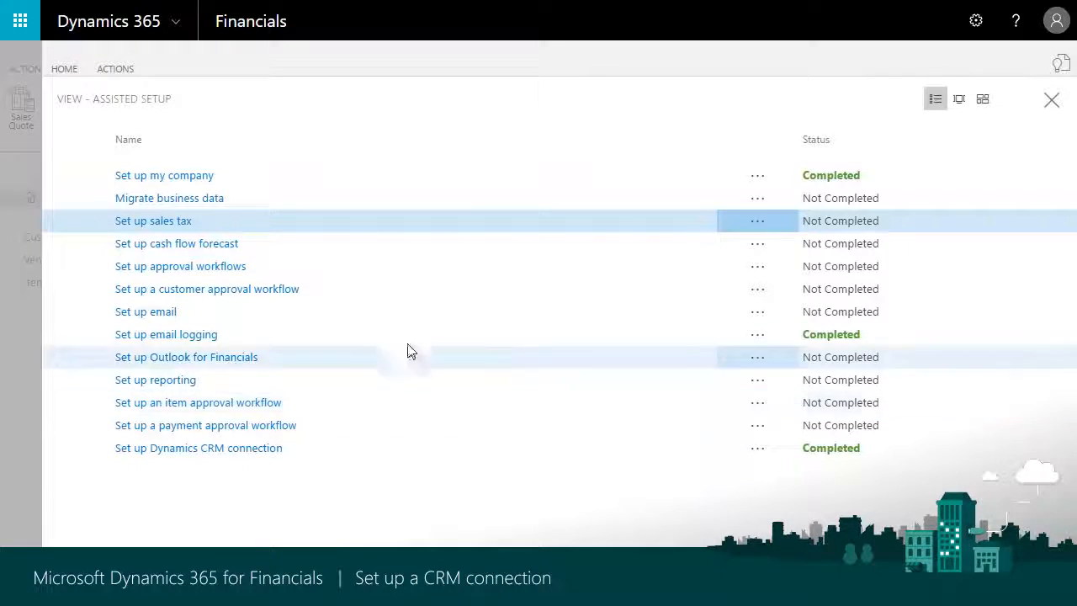
# Close the assisted setup list, search the pages for "salespe", and open the card of salesperson PS from the Salespeople/Purchasers list
pyautogui.click(1051, 101)
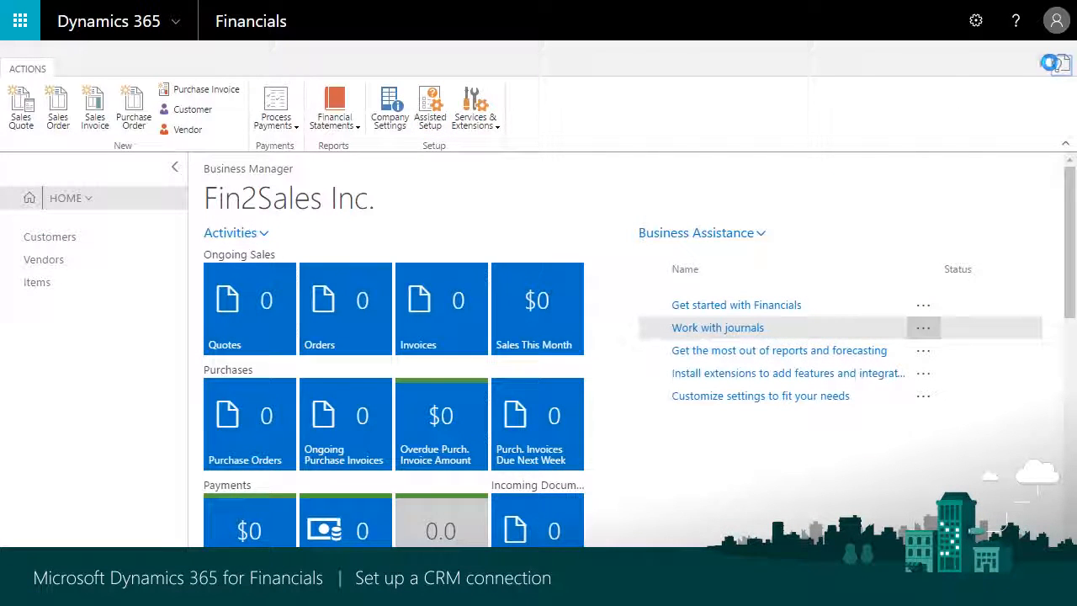
pyautogui.click(1062, 68)
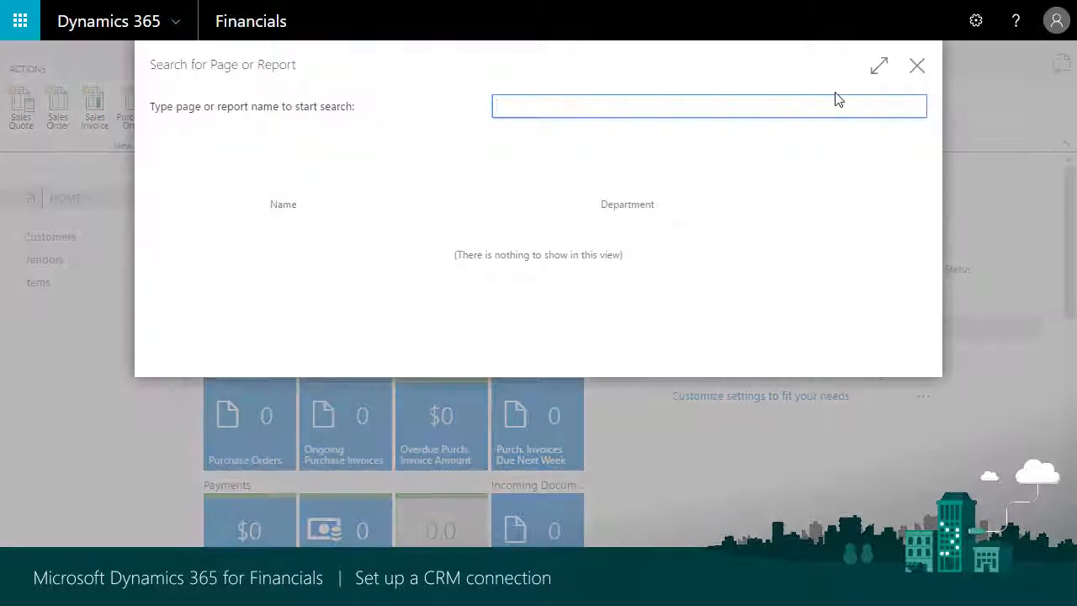
pyautogui.write('salespe')
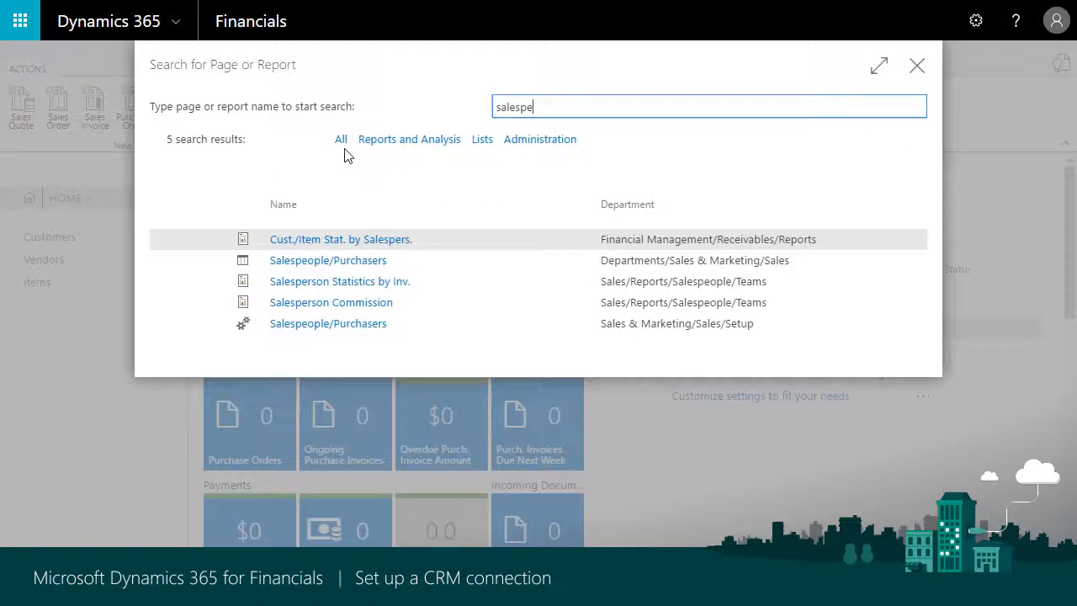
pyautogui.click(326, 262)
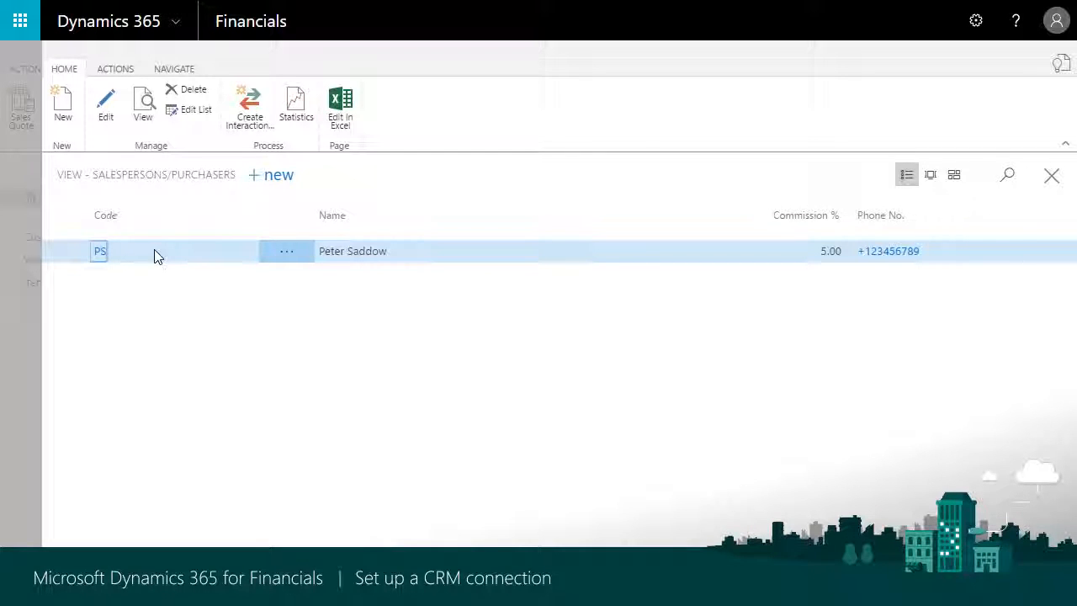
pyautogui.click(98, 252)
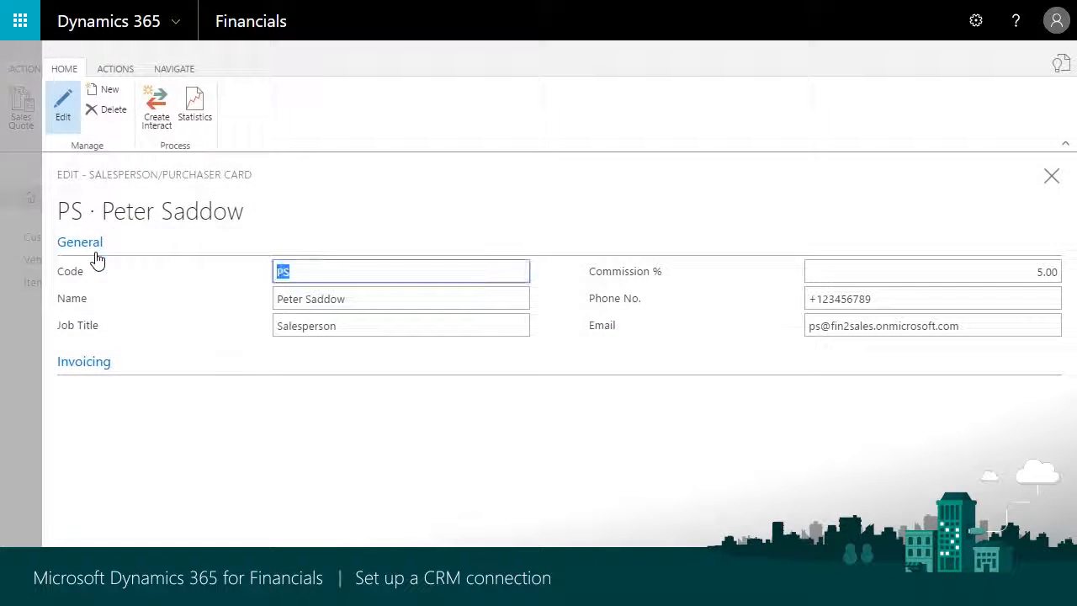
# Couple salesperson PS with the Dynamics CRM user of the same name and open the salesperson's synchronization log
pyautogui.click(175, 72)
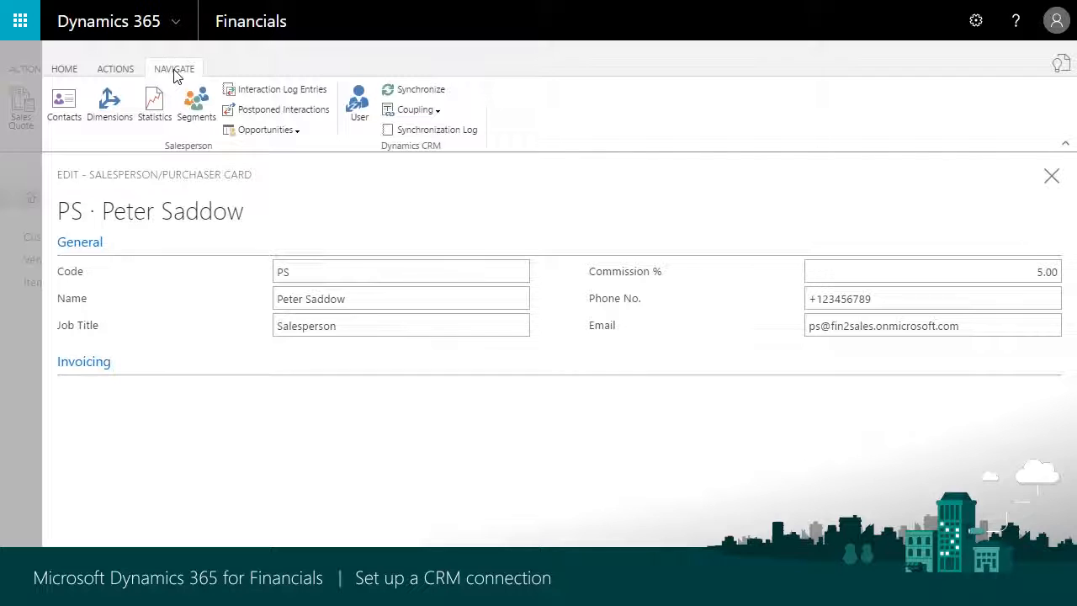
pyautogui.click(418, 110)
pyautogui.click(439, 137)
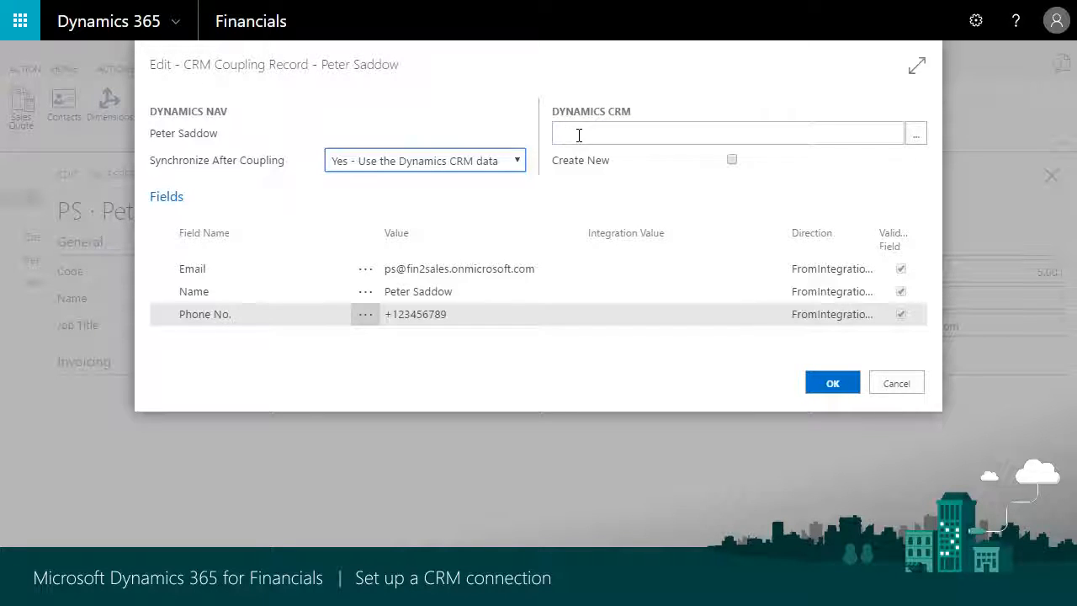
pyautogui.click(916, 134)
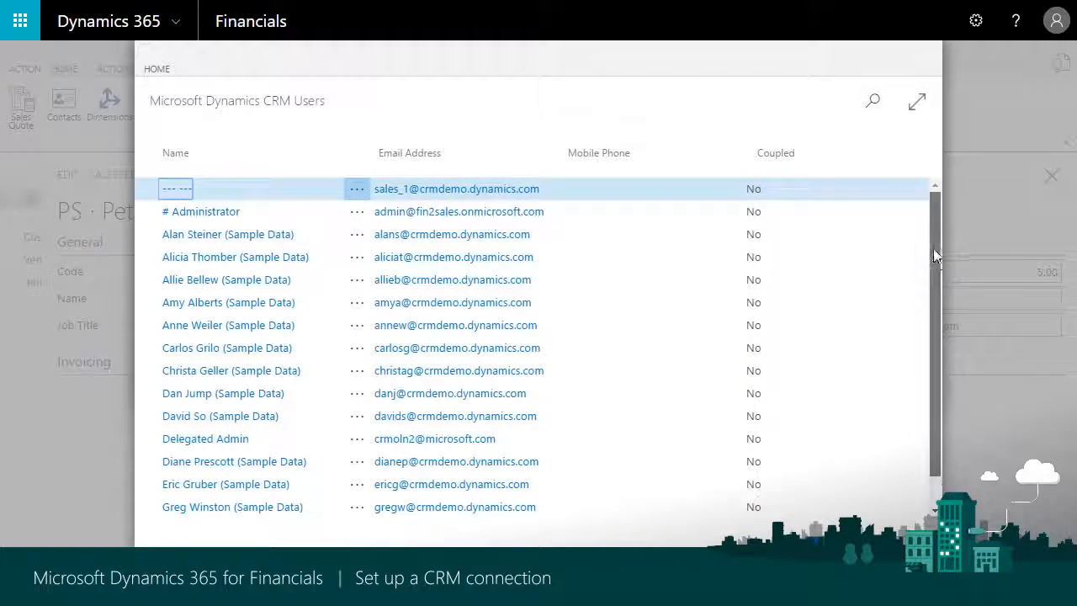
pyautogui.moveTo(934, 251); pyautogui.dragTo(926, 413)
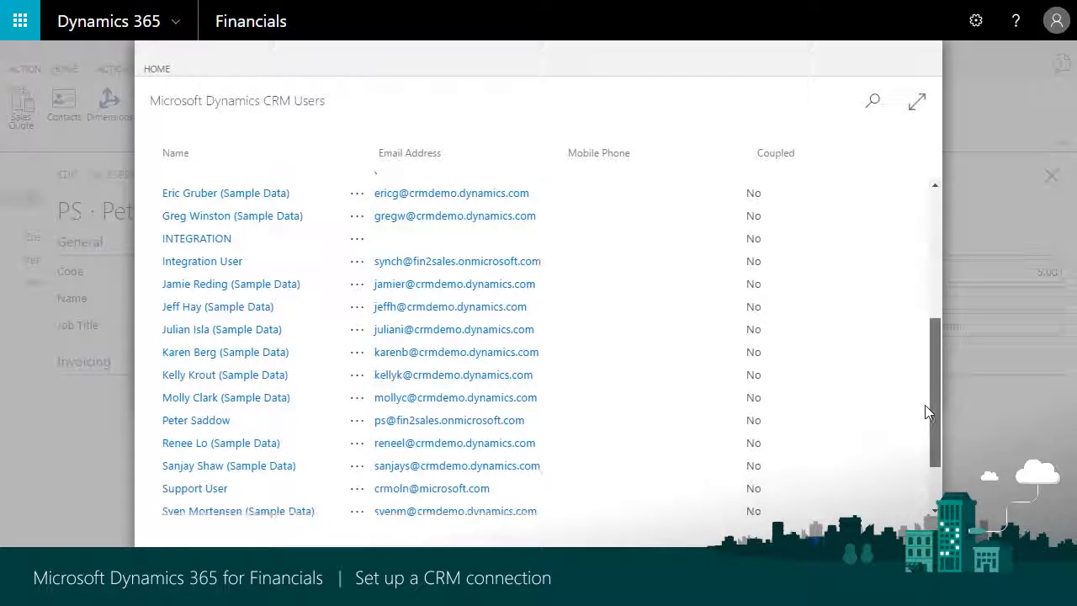
pyautogui.click(251, 418)
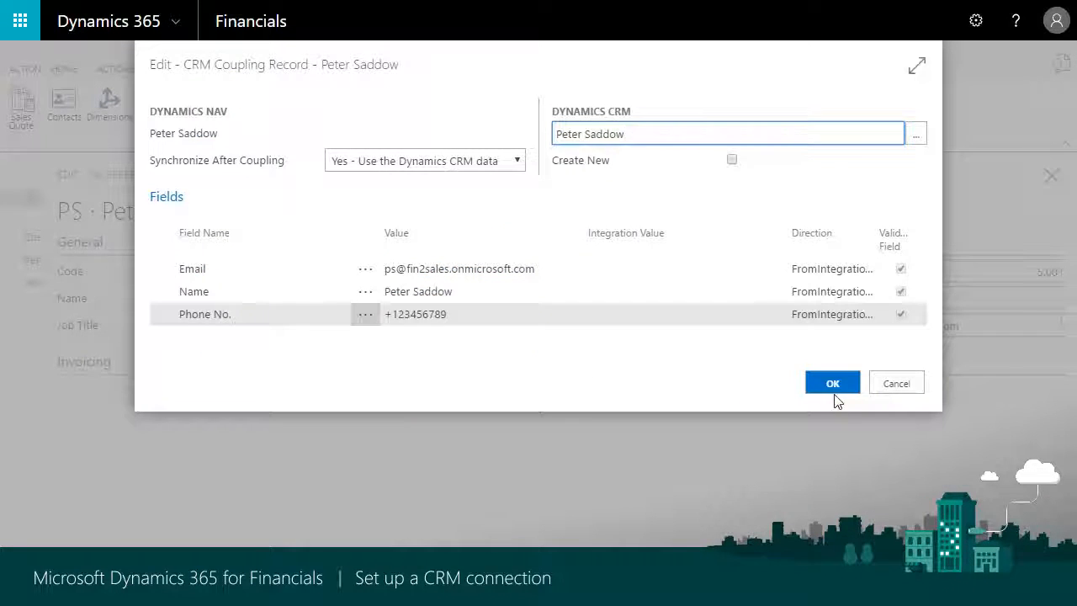
pyautogui.click(834, 396)
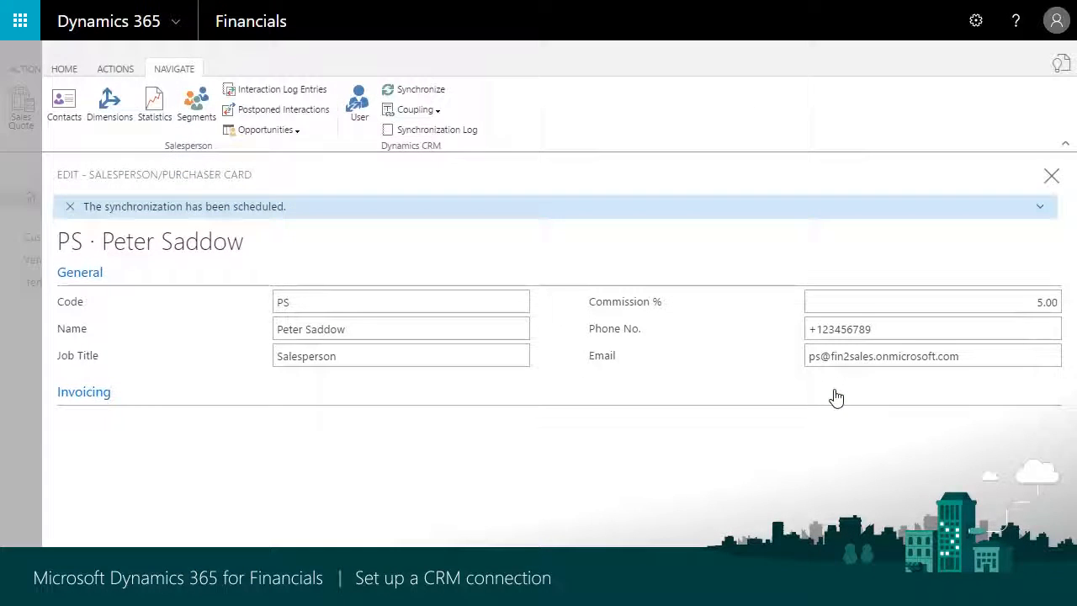
pyautogui.click(435, 131)
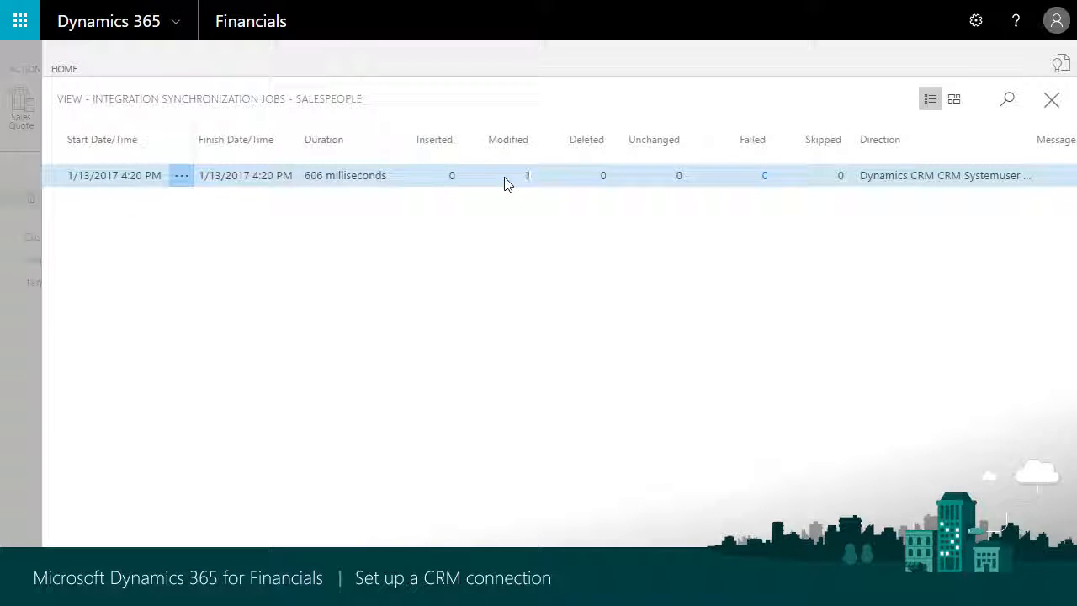
# Close the salesperson's synchronization log, card and list, and open the card of customer Microsoft from the Customers list
pyautogui.click(1052, 100)
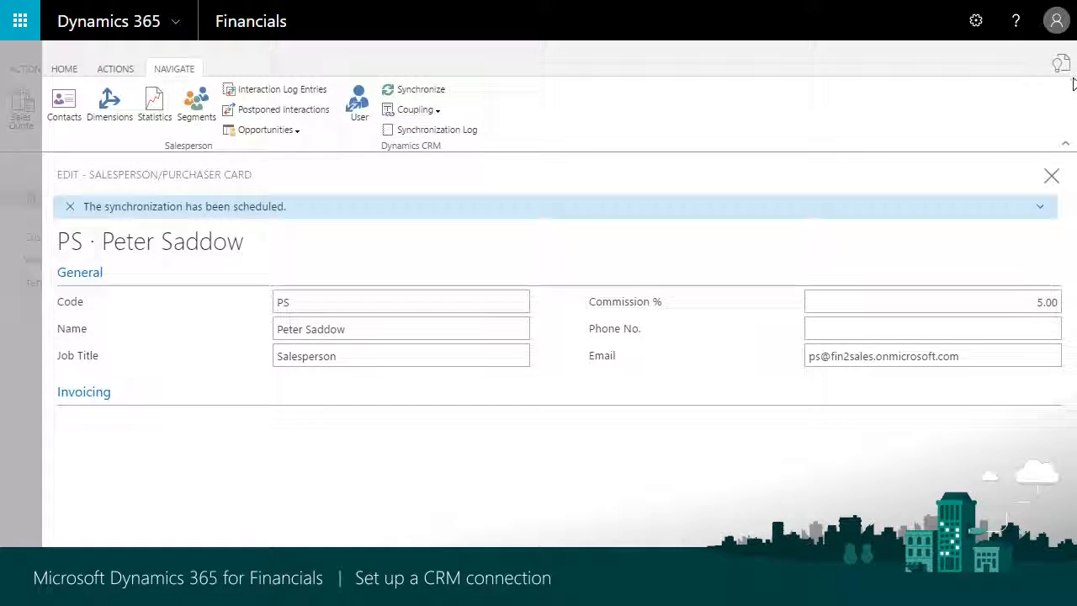
pyautogui.click(1049, 180)
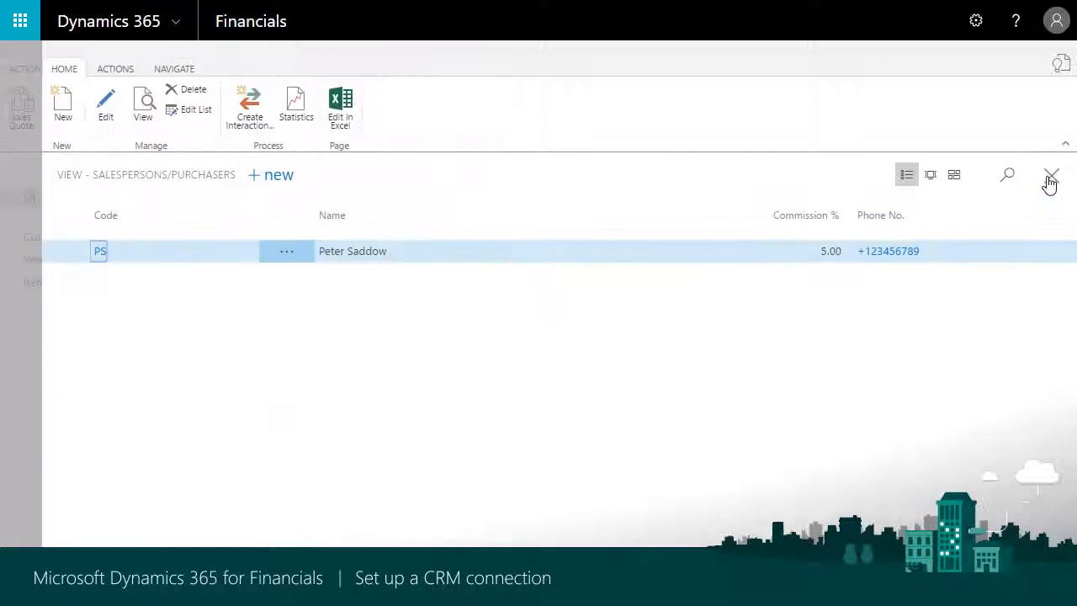
pyautogui.click(1050, 180)
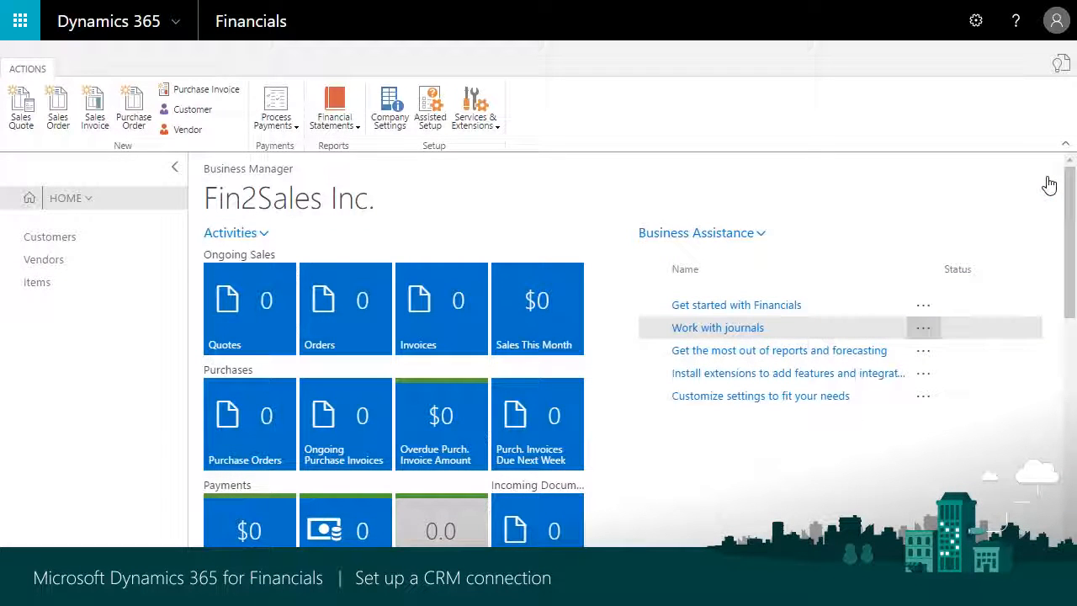
pyautogui.click(48, 238)
pyautogui.click(232, 282)
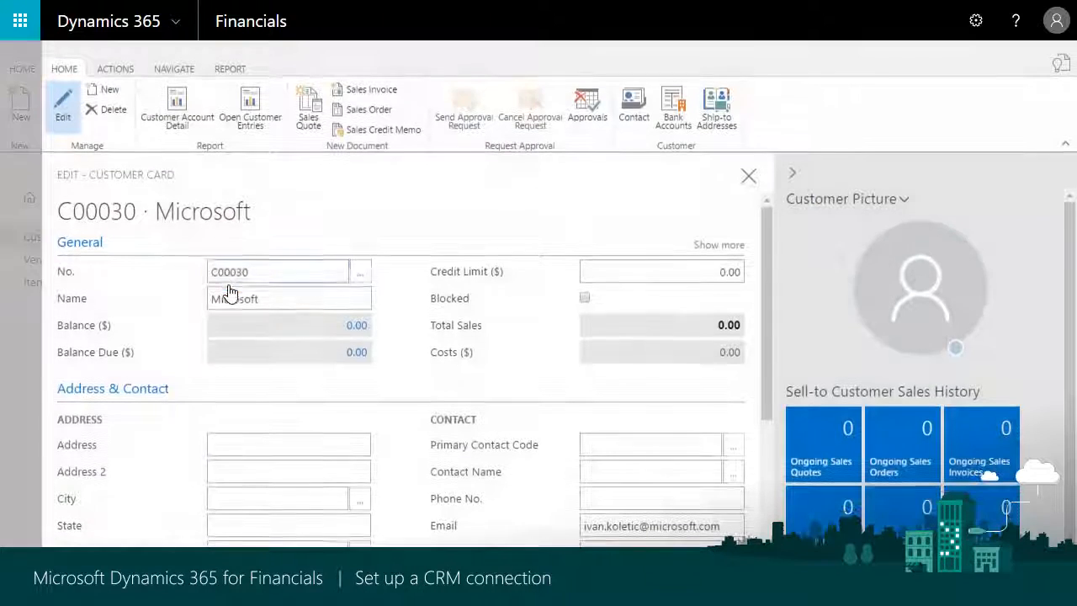
# Open the Dynamics CRM coupling setup for the customer Microsoft
pyautogui.click(196, 69)
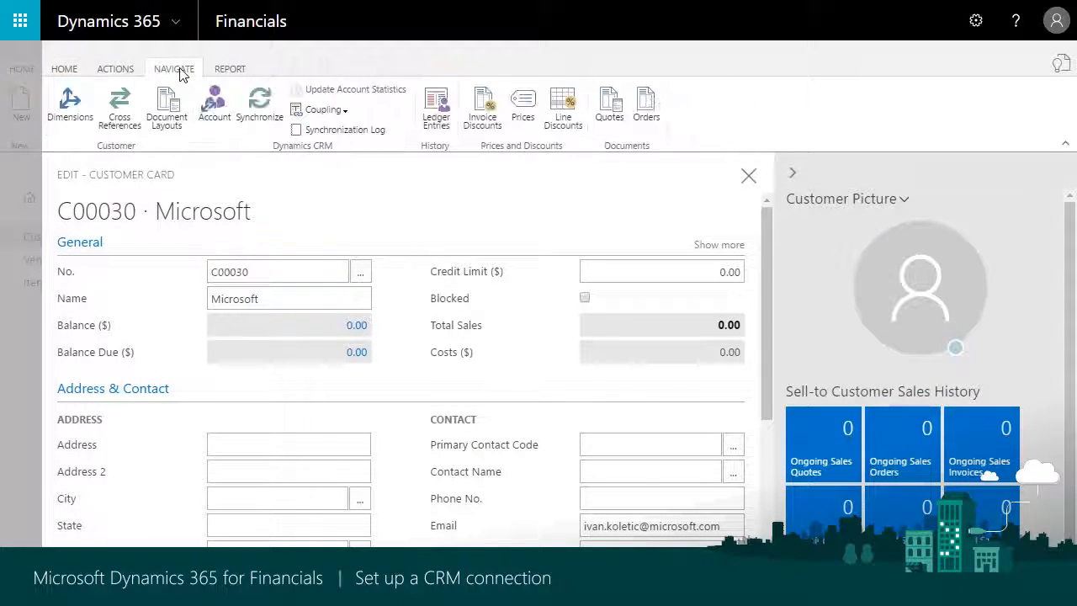
pyautogui.click(320, 109)
pyautogui.click(364, 149)
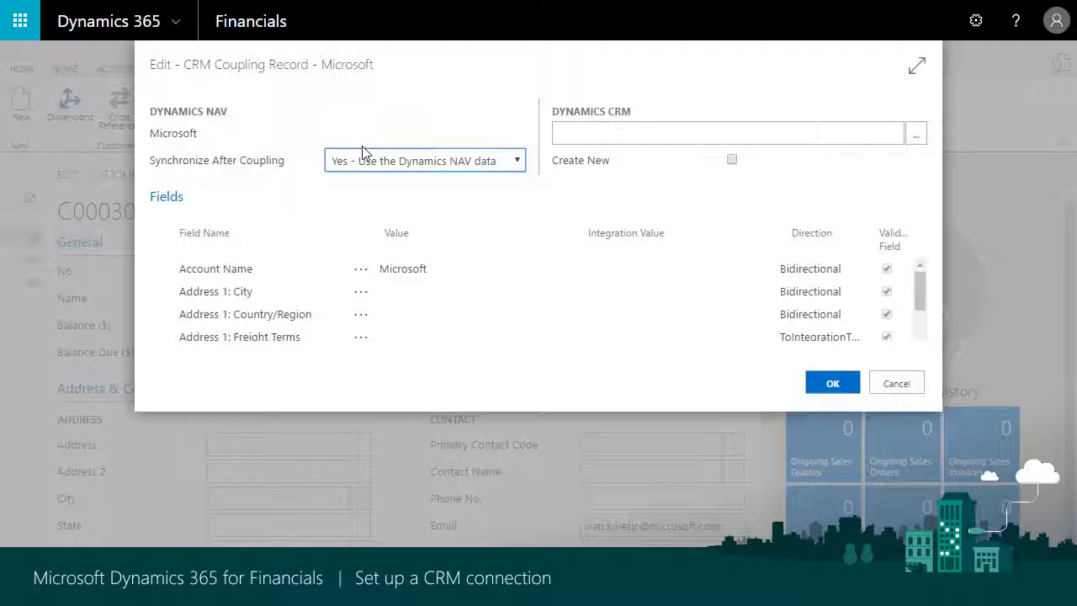
pyautogui.click(580, 134)
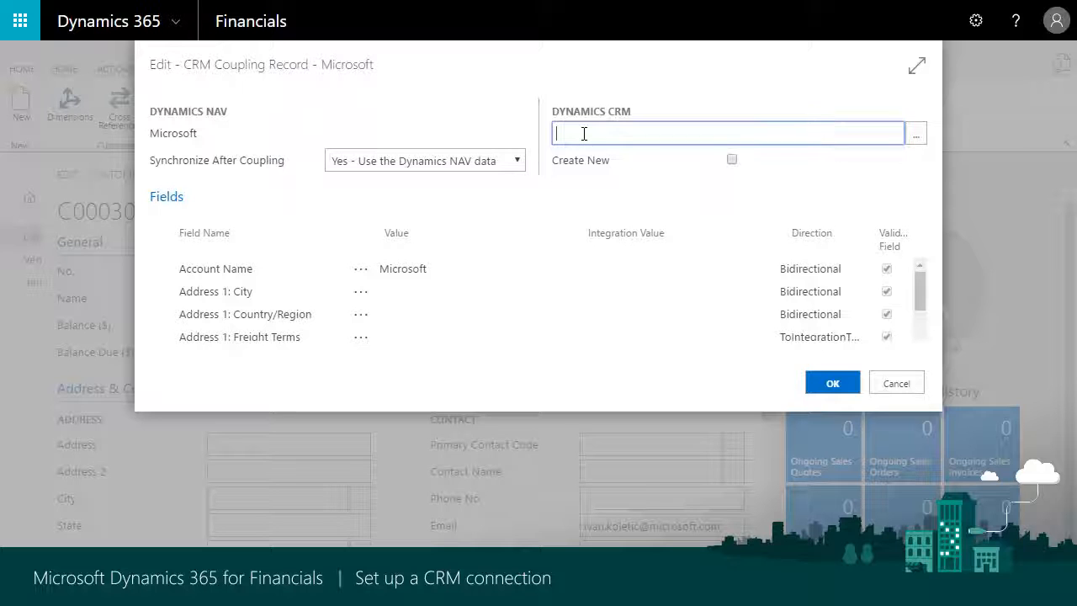
pyautogui.click(923, 134)
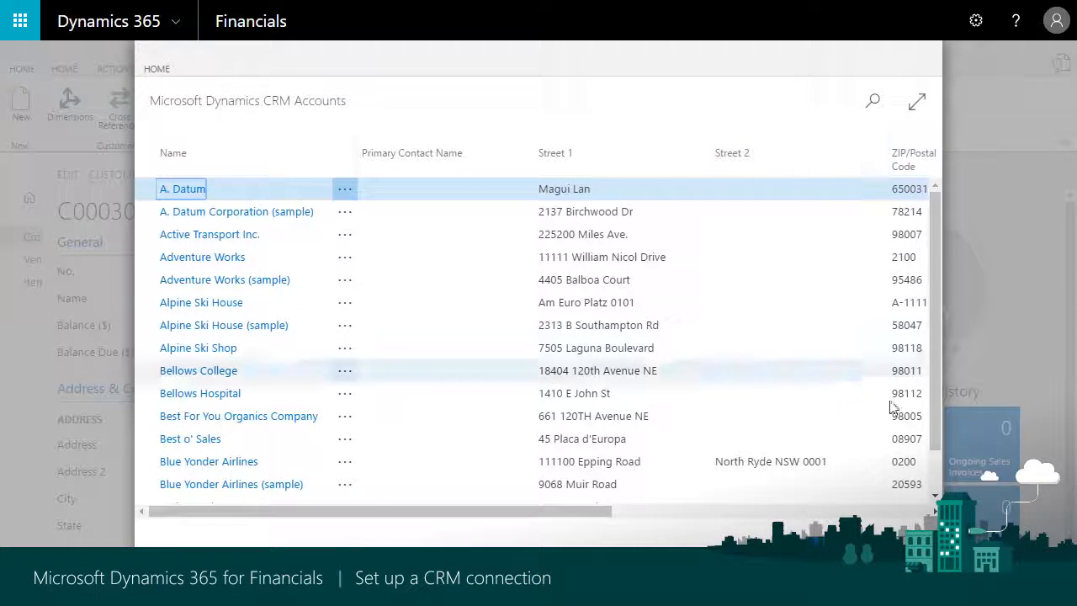
pyautogui.click(896, 565)
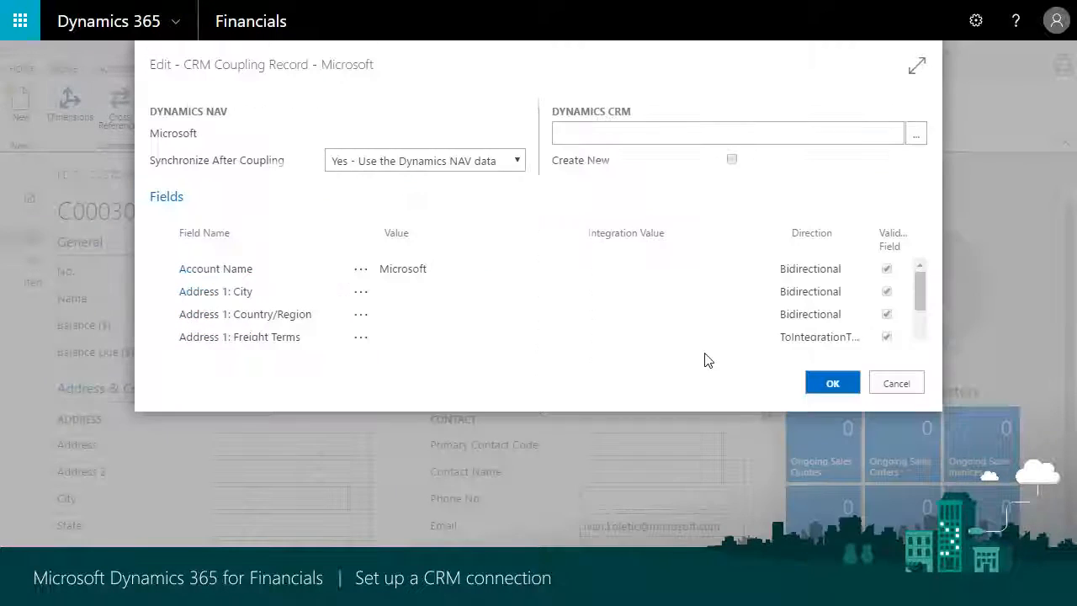
# Set the coupling to create a new Dynamics CRM account for the customer Microsoft, and confirm it
pyautogui.click(732, 161)
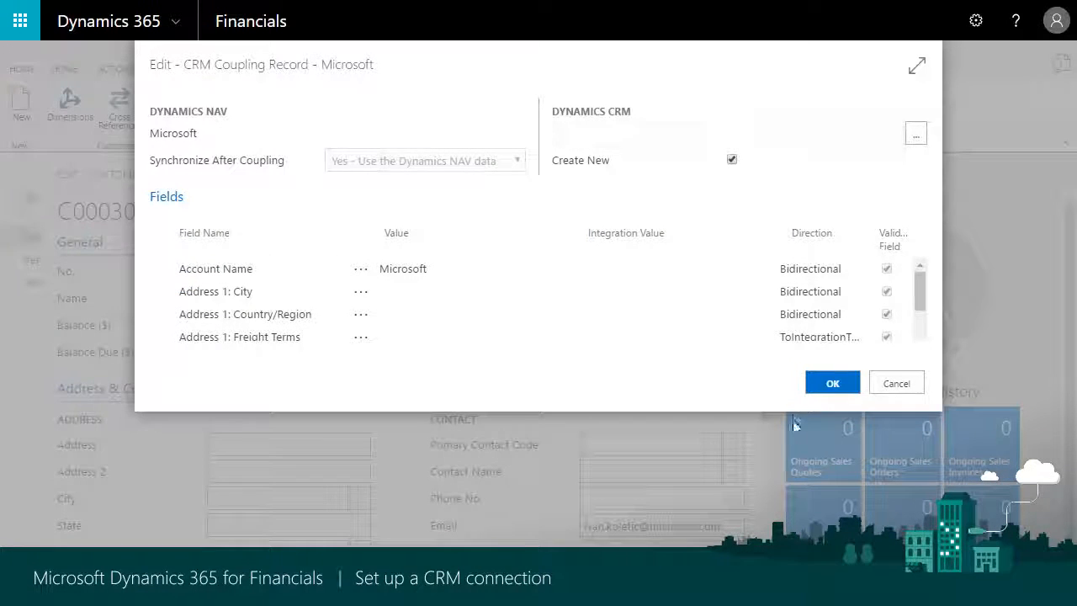
pyautogui.click(830, 387)
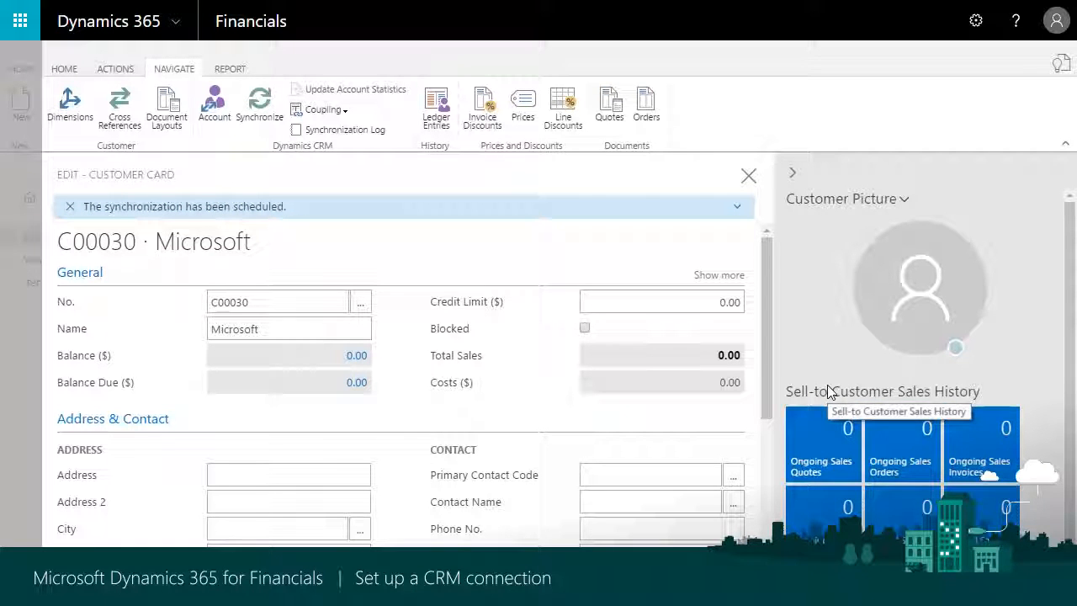
# Check the customer's synchronization log for the coupling job, and close the log and the customer card
pyautogui.click(336, 129)
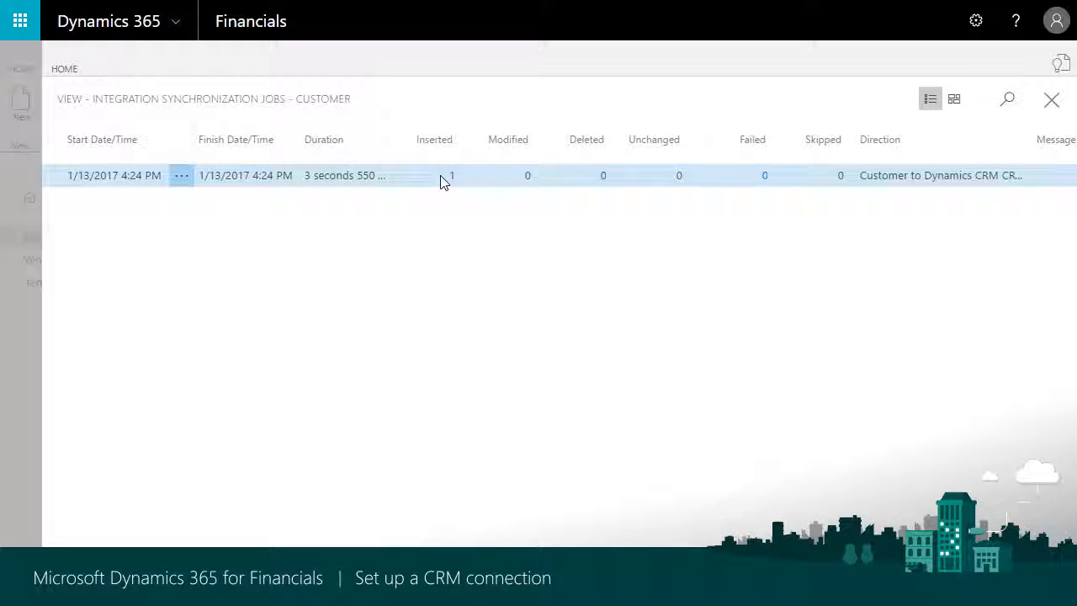
pyautogui.click(1054, 103)
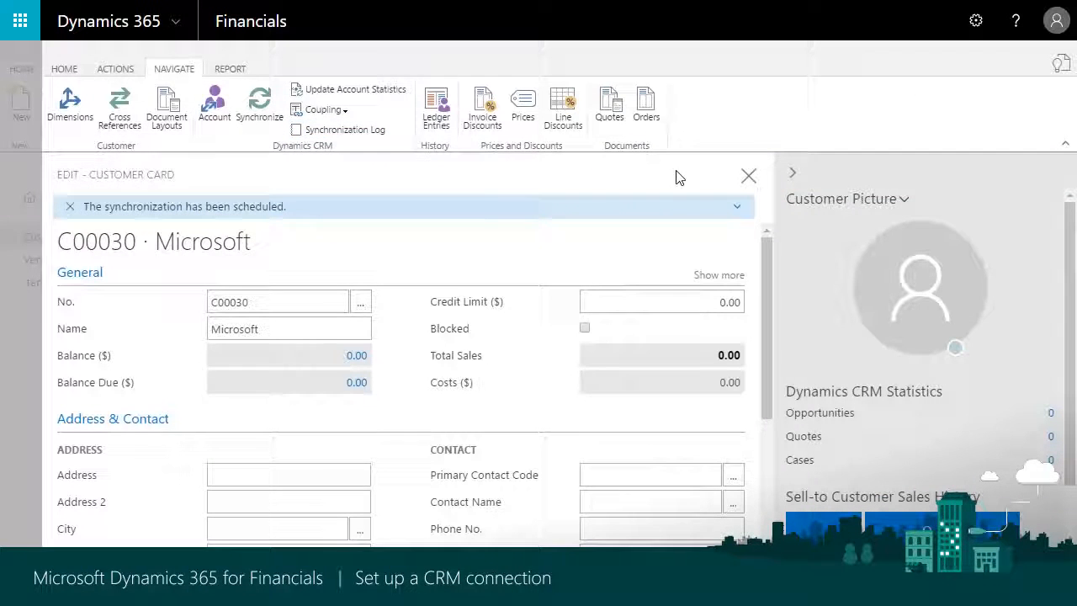
pyautogui.click(749, 175)
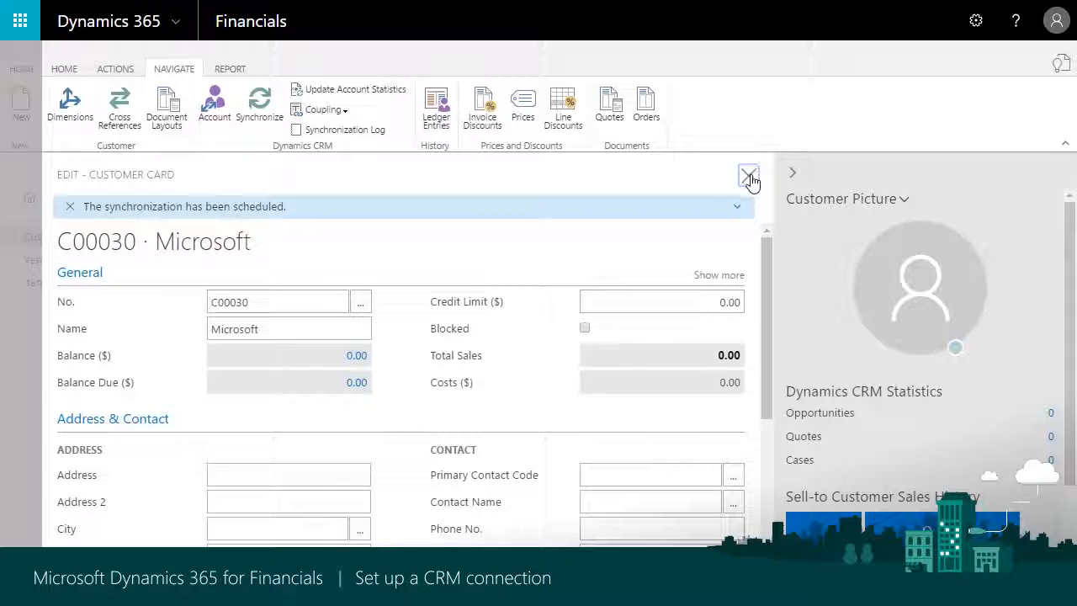